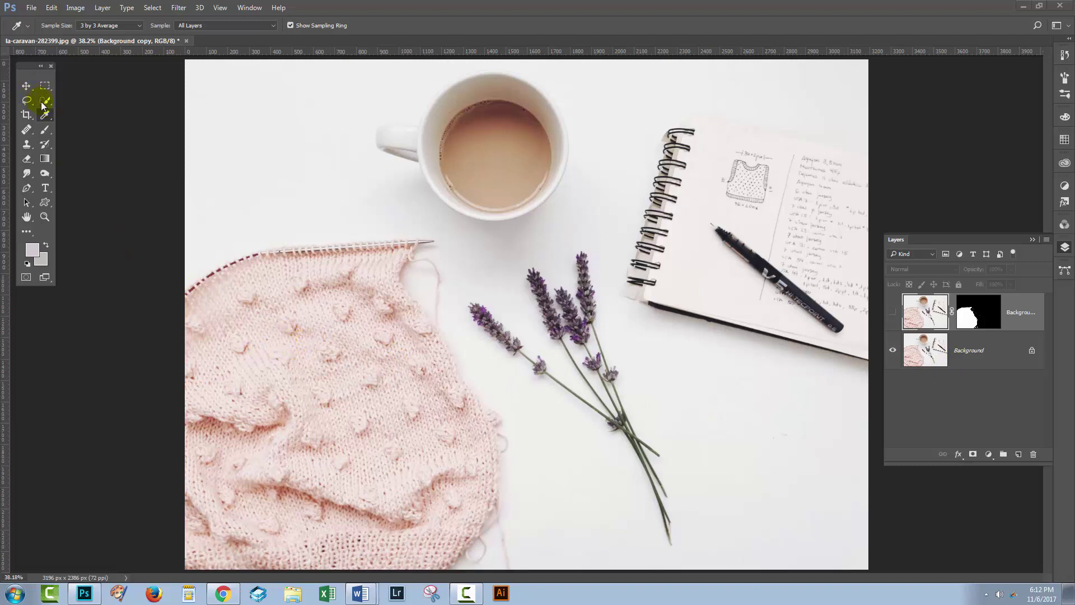
Quick-select the pink knitting by brushing across it, extending the selection to the needle tip.
click(240, 269)
click(33, 116)
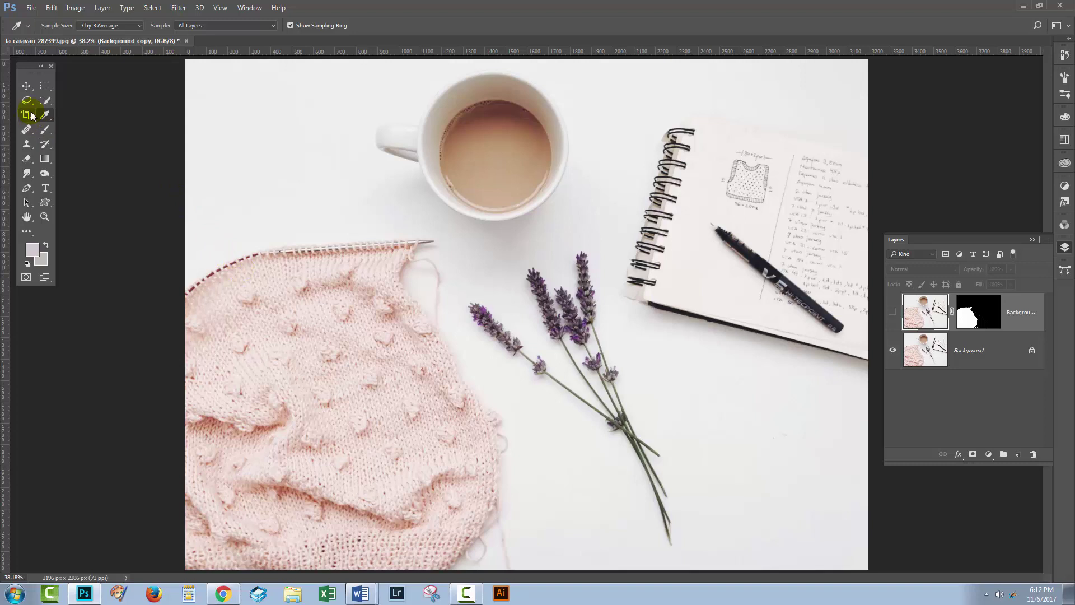
click(45, 100)
mouse_move(222, 299)
mouse_down()
mouse_move(326, 280)
mouse_move(237, 432)
mouse_move(343, 473)
mouse_move(399, 385)
mouse_move(420, 543)
mouse_move(462, 458)
mouse_move(476, 494)
mouse_move(441, 385)
mouse_move(379, 283)
mouse_move(384, 267)
mouse_move(423, 325)
mouse_move(477, 459)
mouse_move(499, 410)
mouse_move(463, 399)
mouse_move(463, 523)
mouse_move(390, 255)
mouse_up()
click(413, 249)
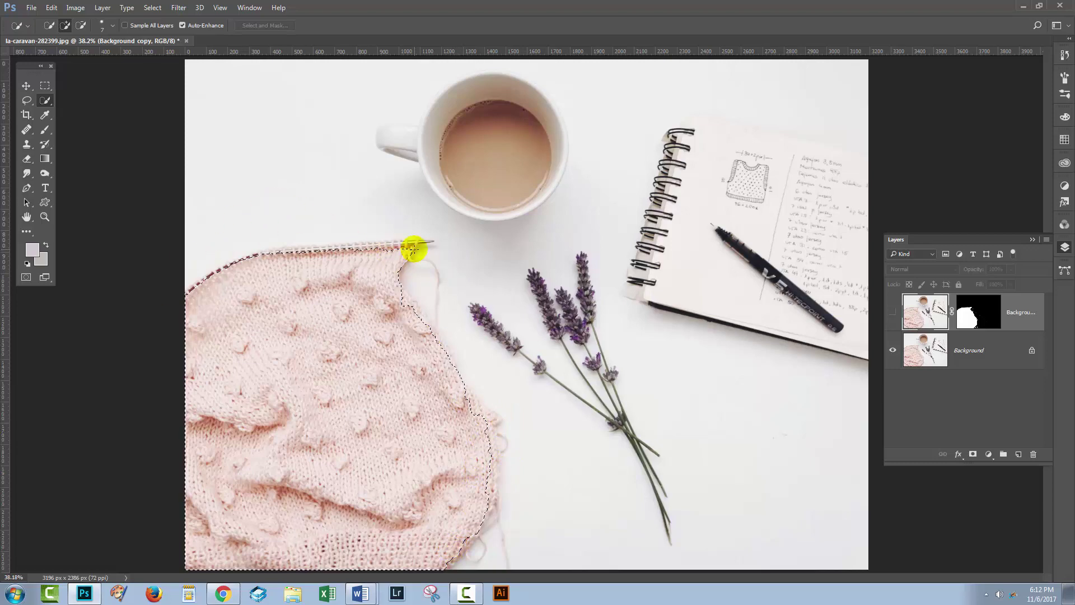
Zoom in on the needle's left end and add the stitches along it to the selection.
key(z)
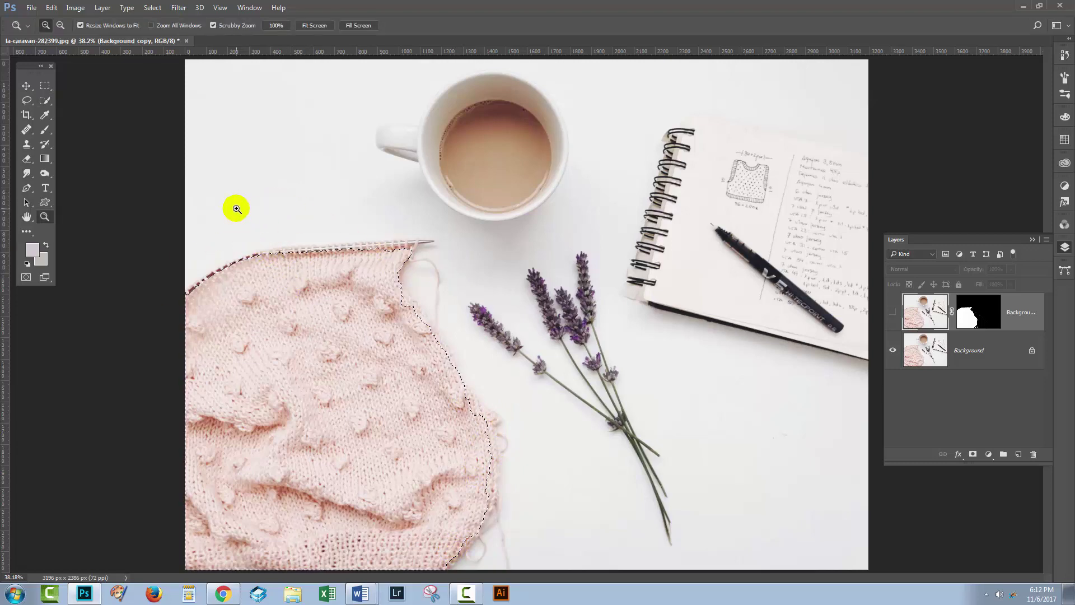
drag(237, 208, 322, 221)
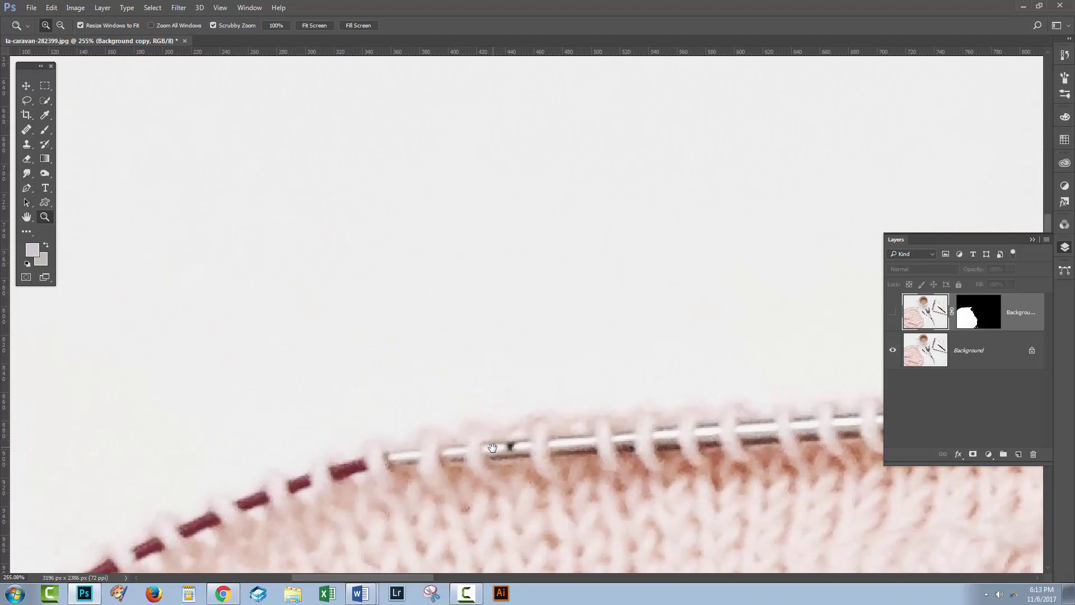
mouse_move(492, 448)
mouse_down()
mouse_move(312, 250)
mouse_move(240, 250)
mouse_up()
click(45, 101)
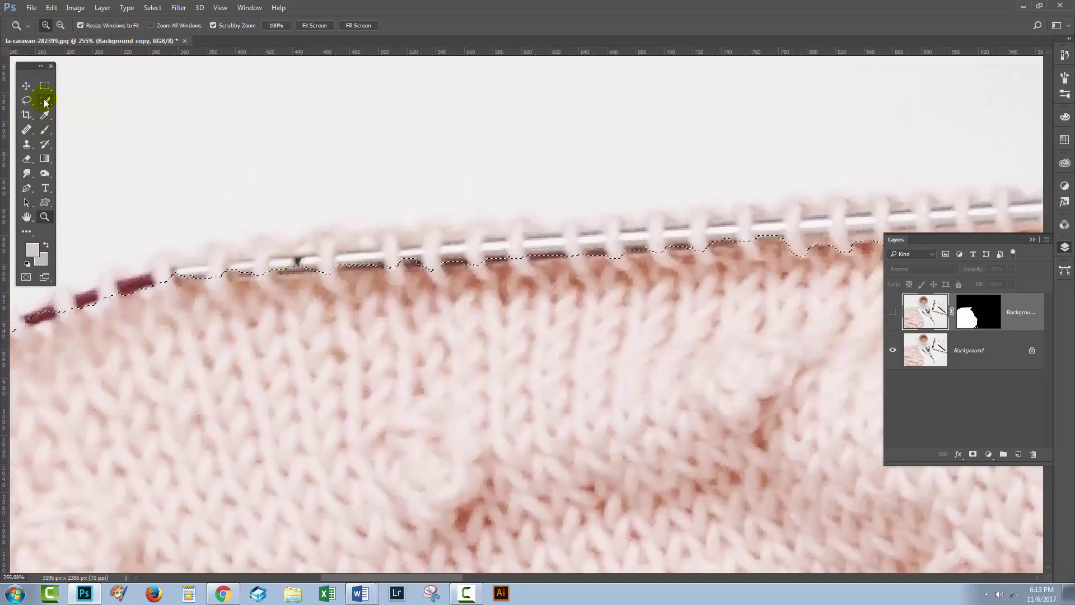
drag(153, 270, 163, 257)
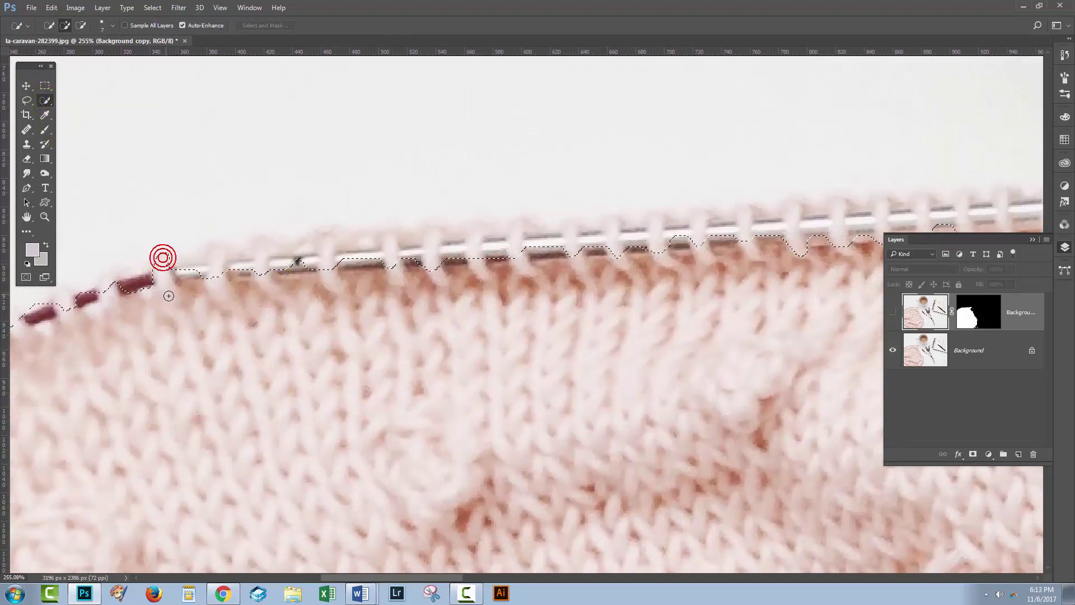
click(214, 249)
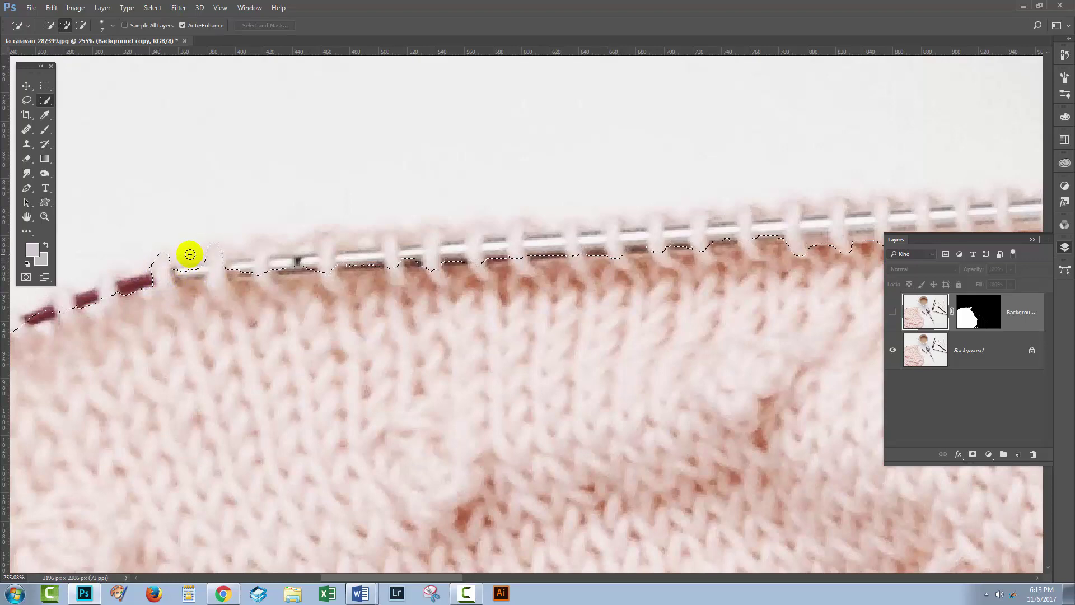
Alt-subtract the needle and excess edge so the selection follows the stitches.
key(alt)
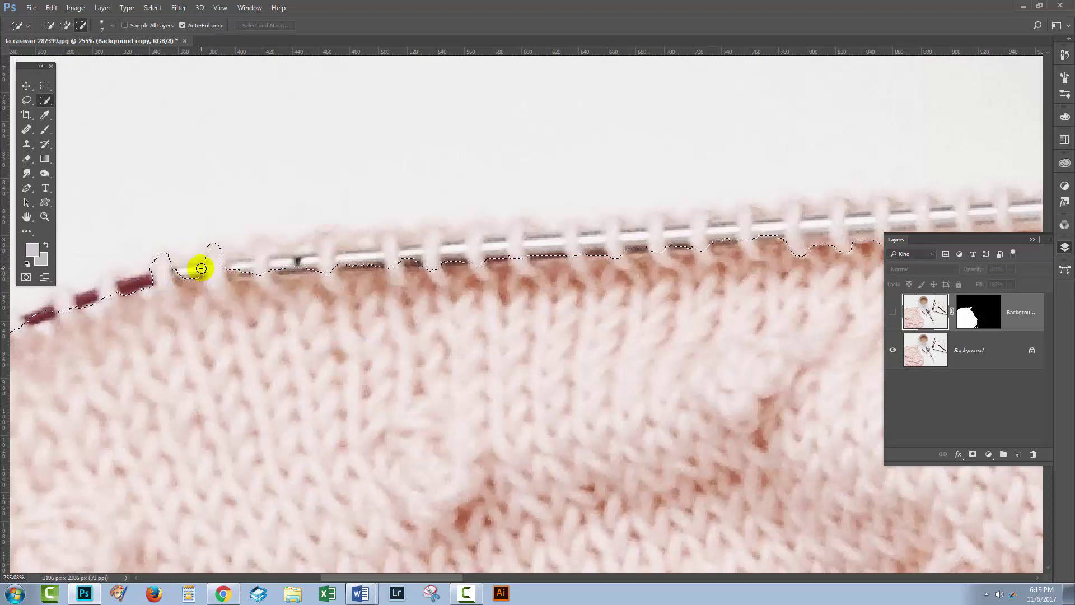
click(185, 261)
key(alt)
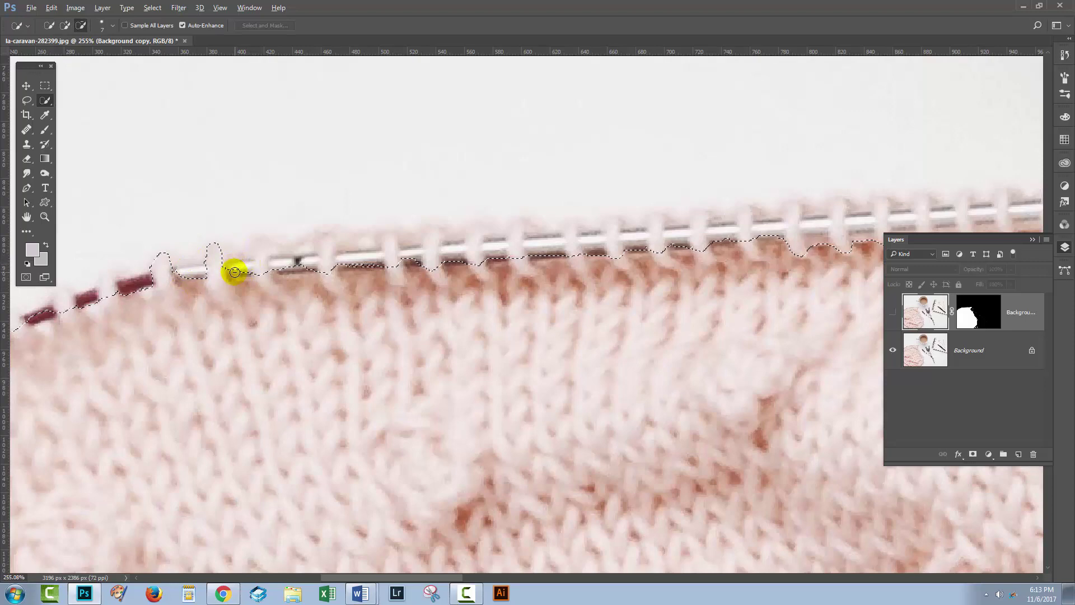
click(261, 257)
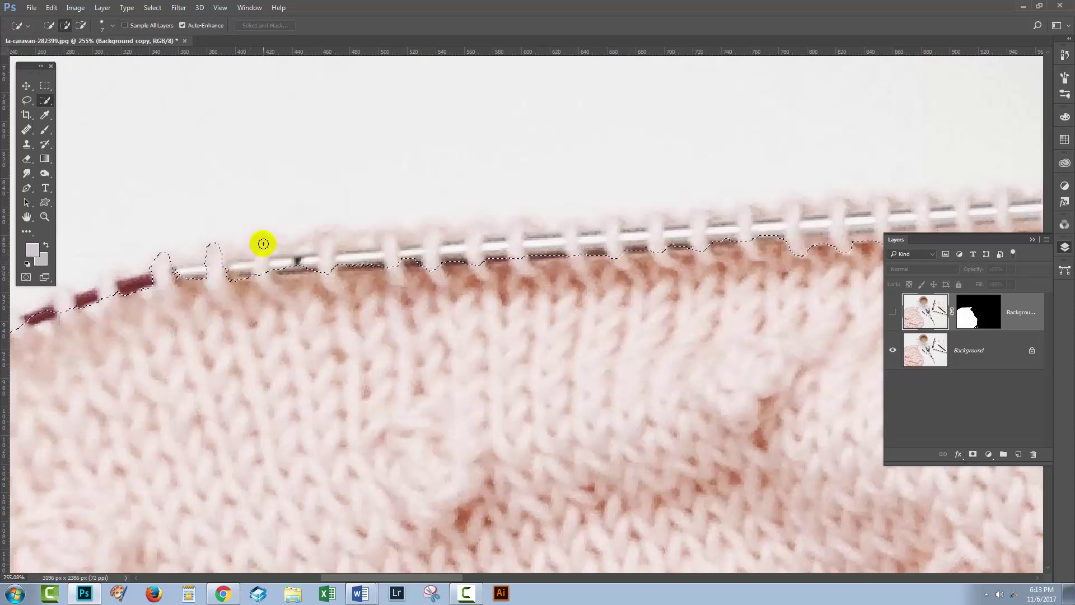
key(alt)
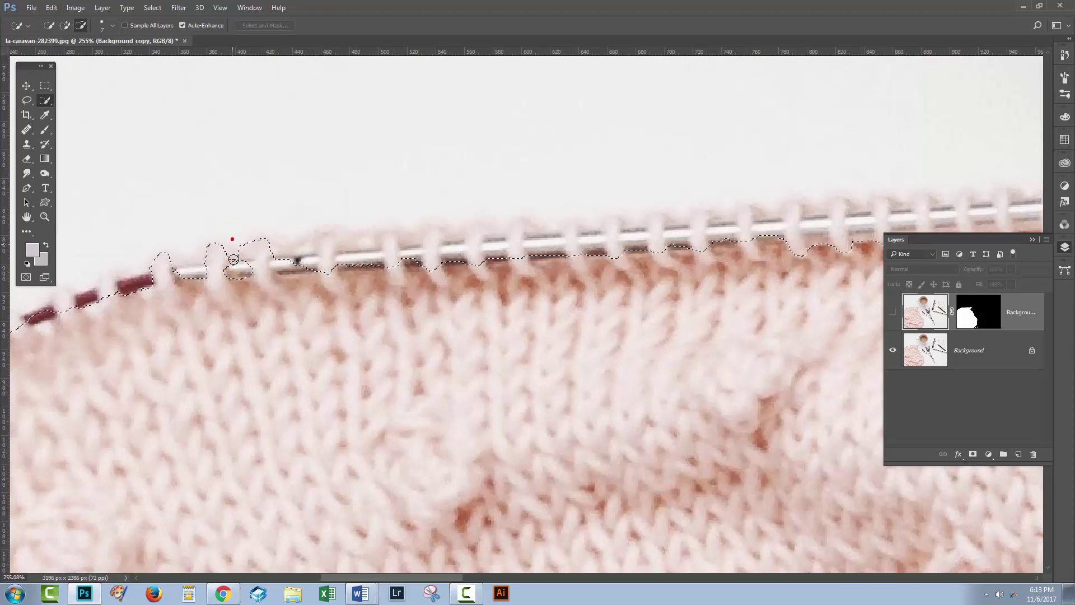
drag(271, 248, 286, 262)
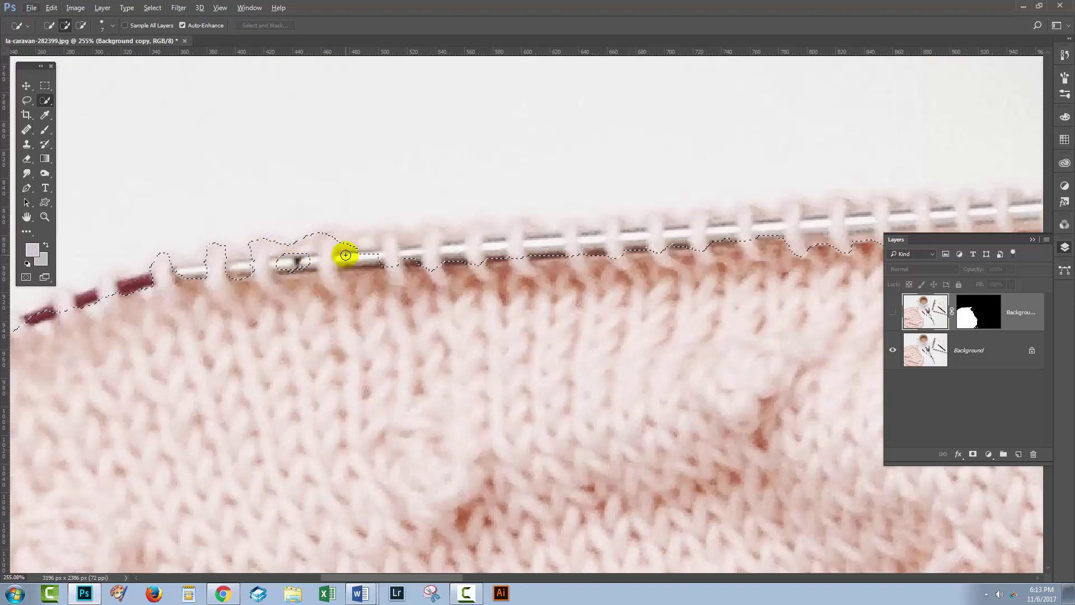
key(alt)
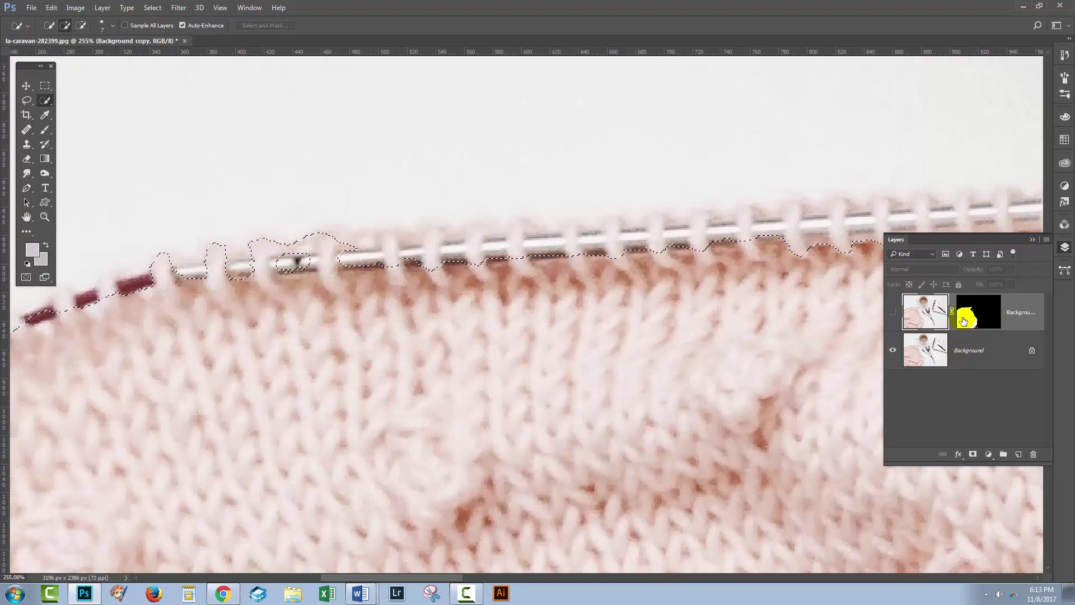
Check the Background copy mask by toggling layer visibility, and deselect the needle-edge selection.
click(893, 311)
click(893, 351)
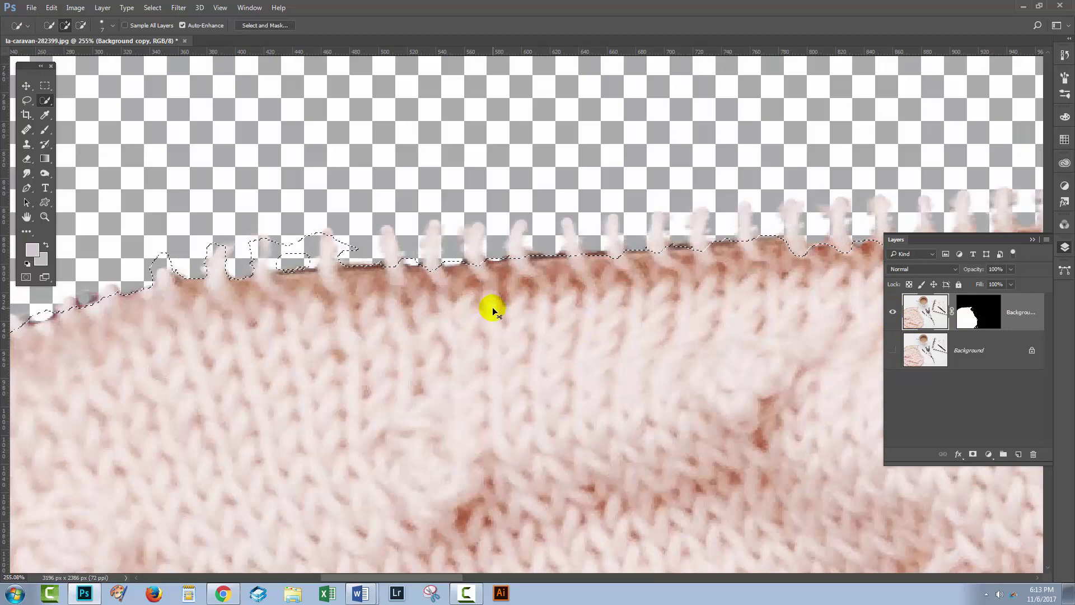
key(ctrl+d)
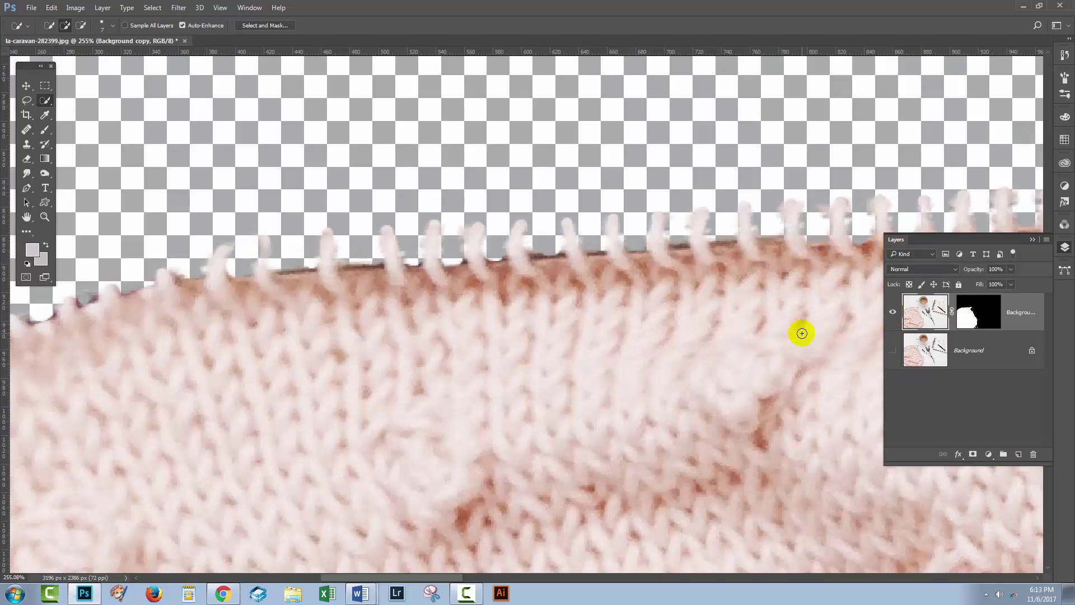
click(894, 350)
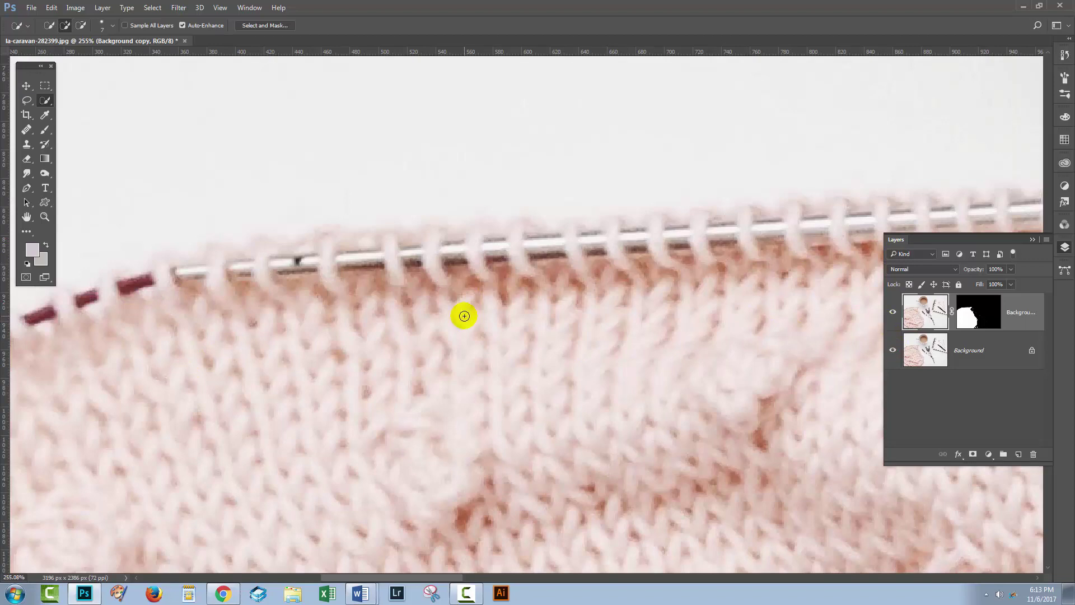
click(893, 312)
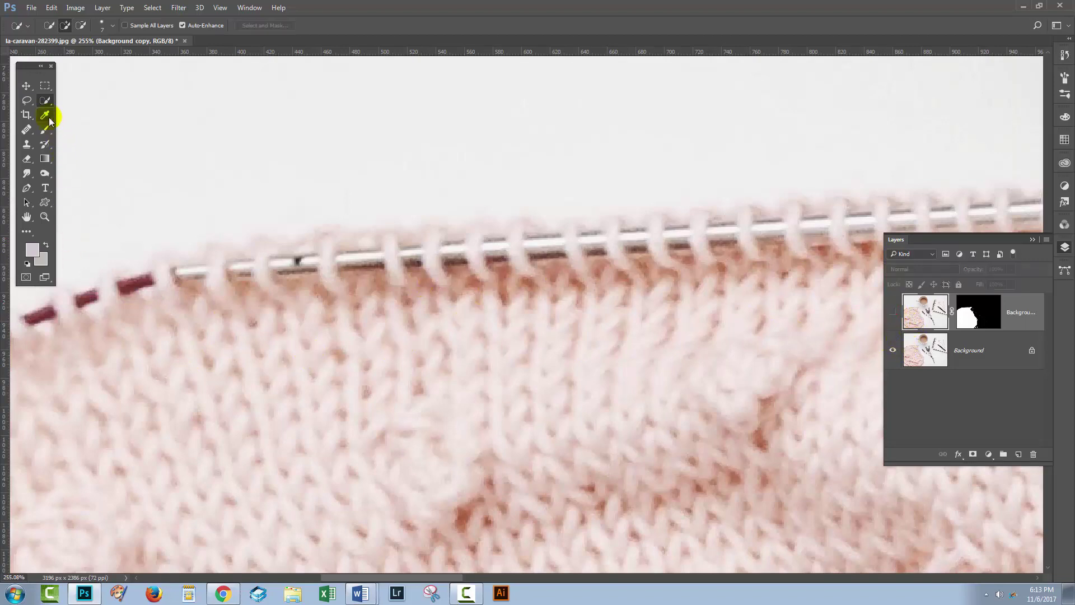
Select a knitting patch below the needle, duplicate Background as Background copy 2, and mask it to that patch.
click(338, 420)
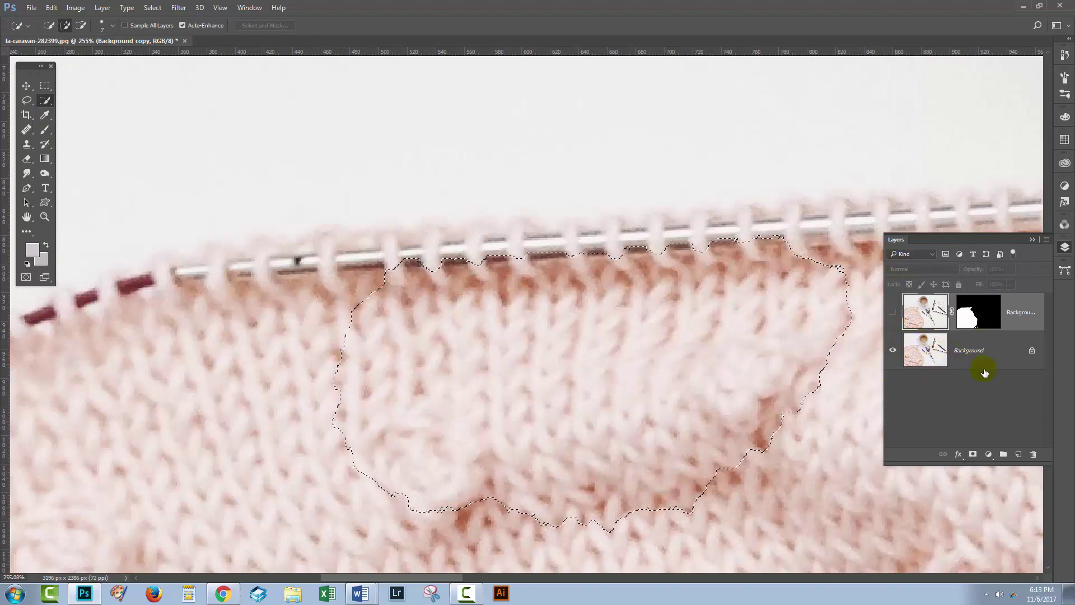
drag(1007, 354, 1020, 455)
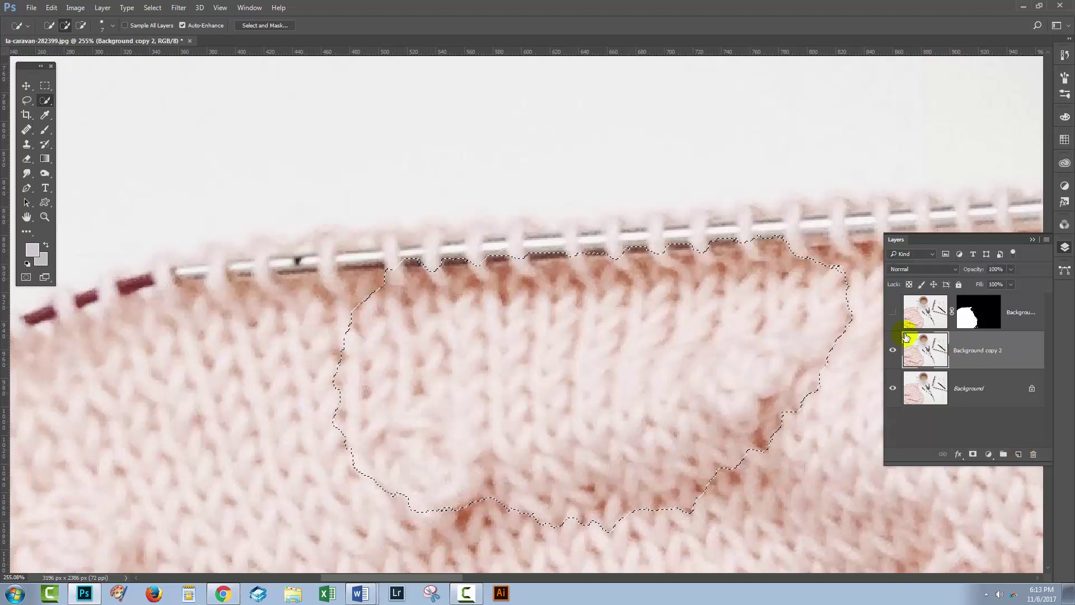
click(973, 454)
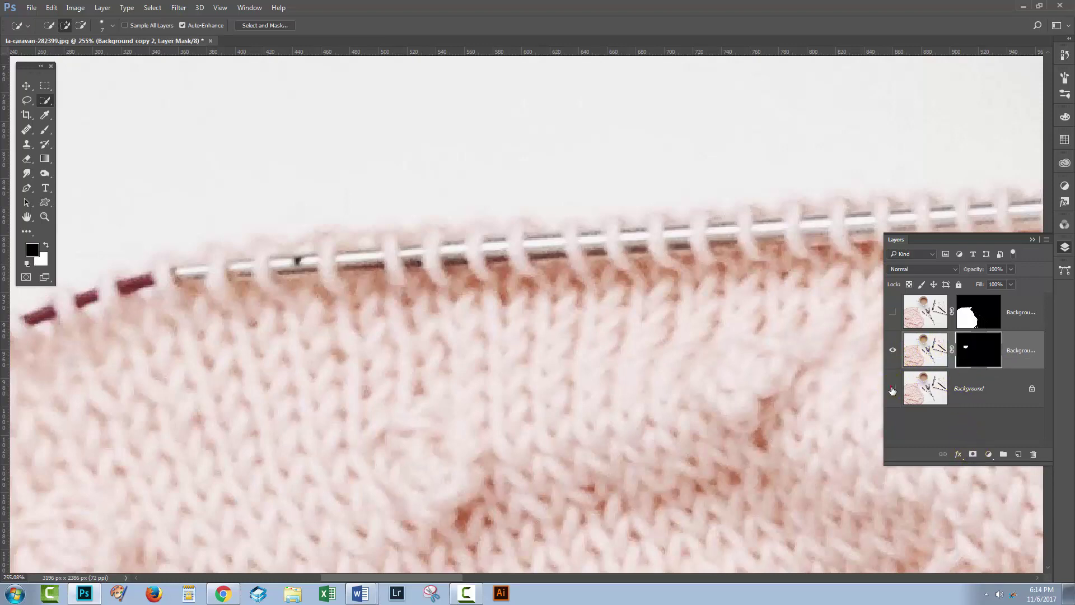
click(893, 389)
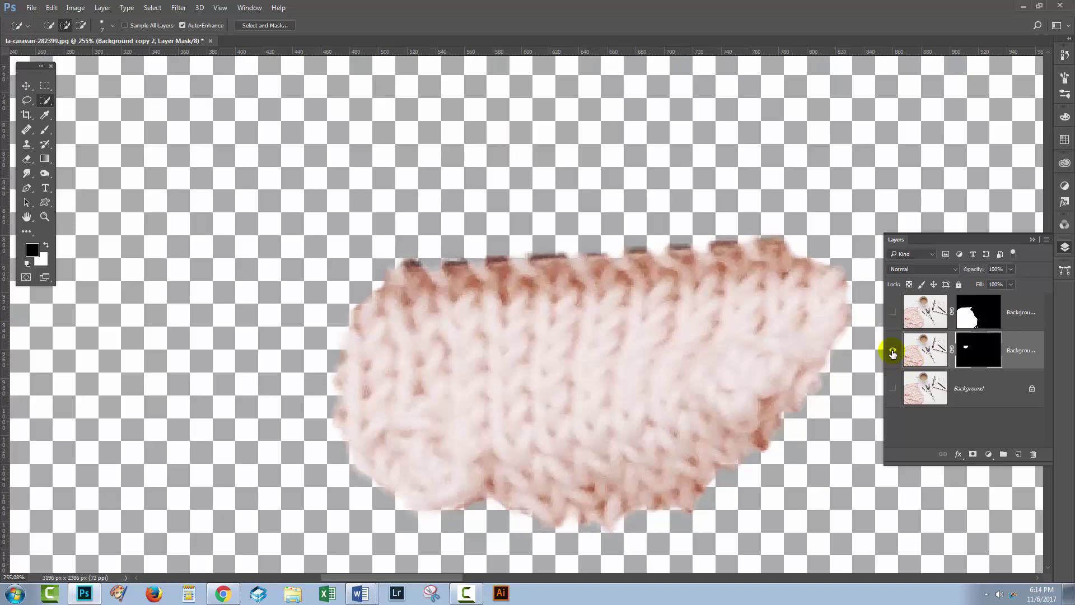
Delete Background copy 2 and show only the masked Background copy, fitted to the window.
click(893, 394)
drag(1020, 343, 1035, 455)
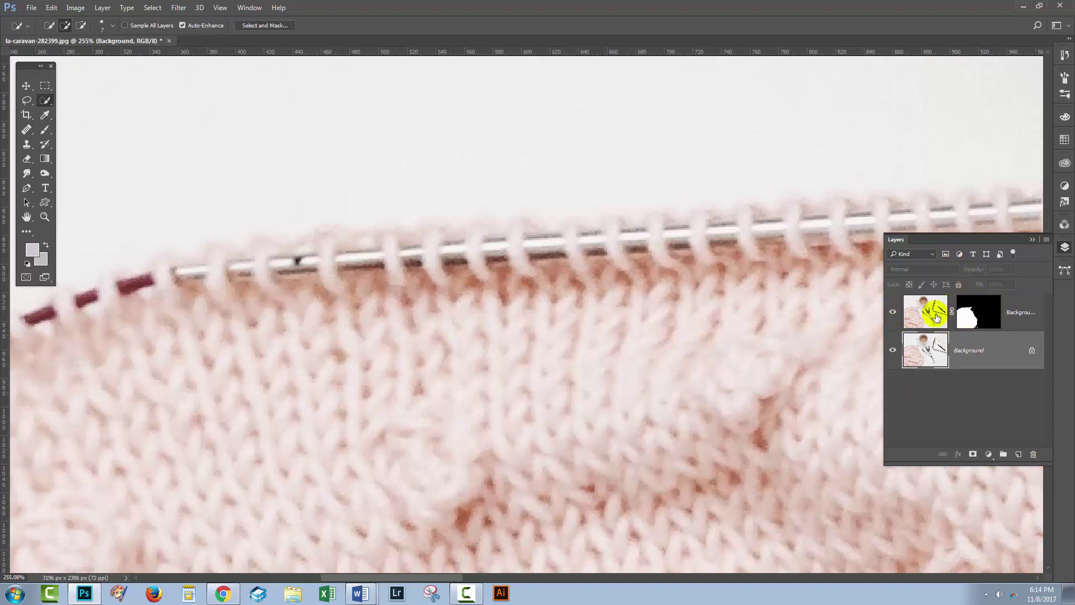
click(893, 315)
click(893, 351)
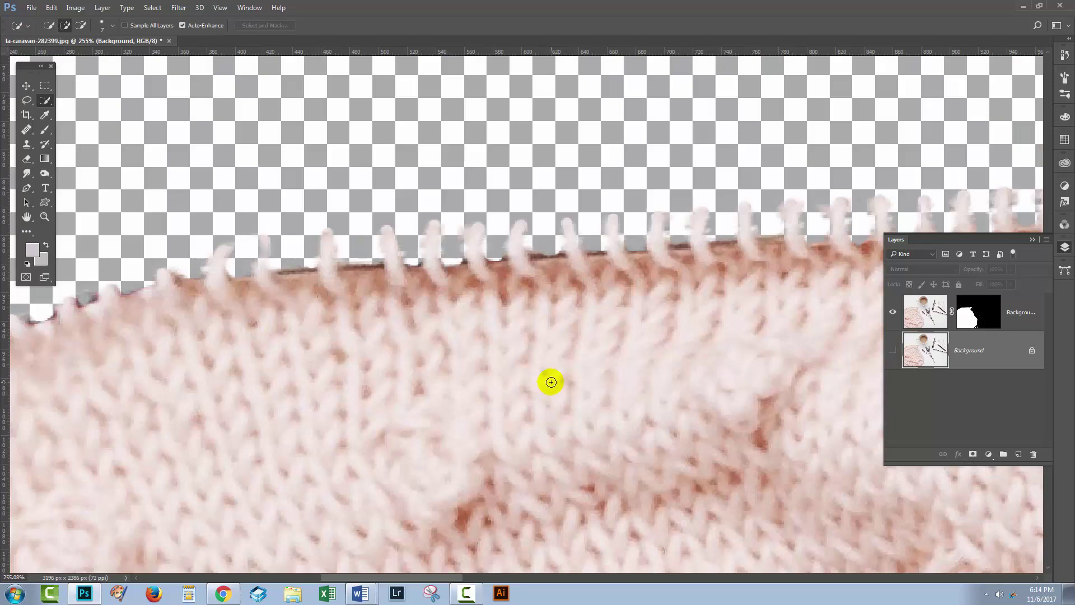
key(ctrl+0)
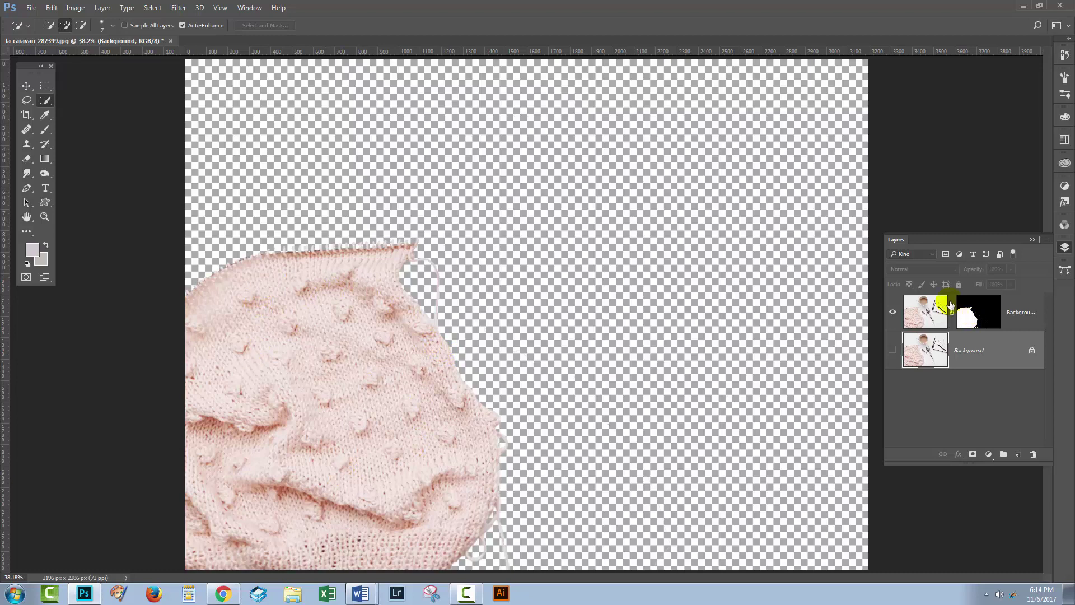
On the masked Background copy, add a Solid Color fill layer set to clip to the previous layer.
click(893, 350)
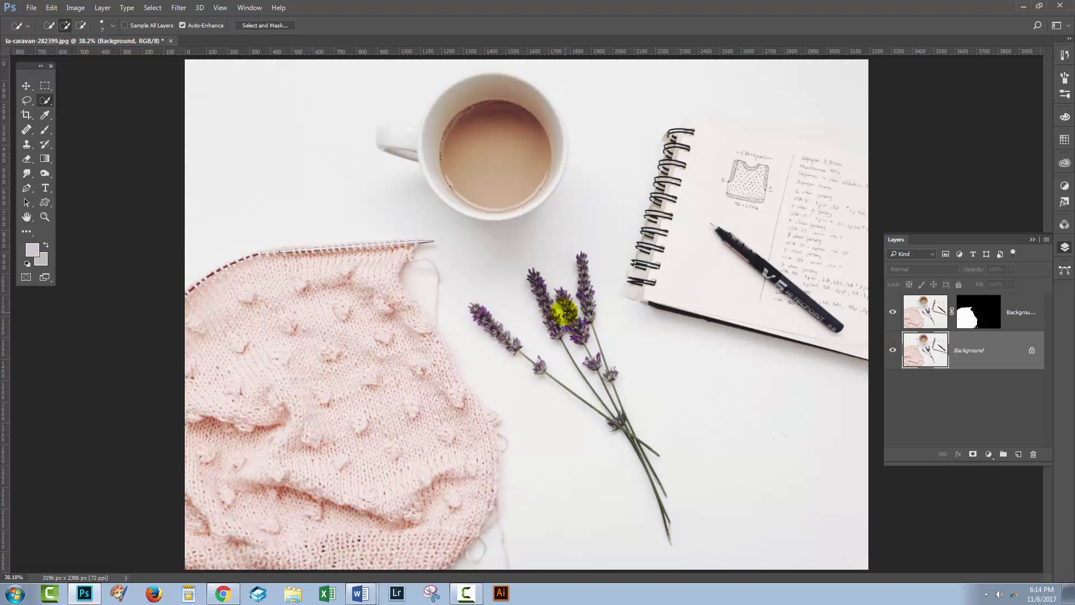
click(922, 316)
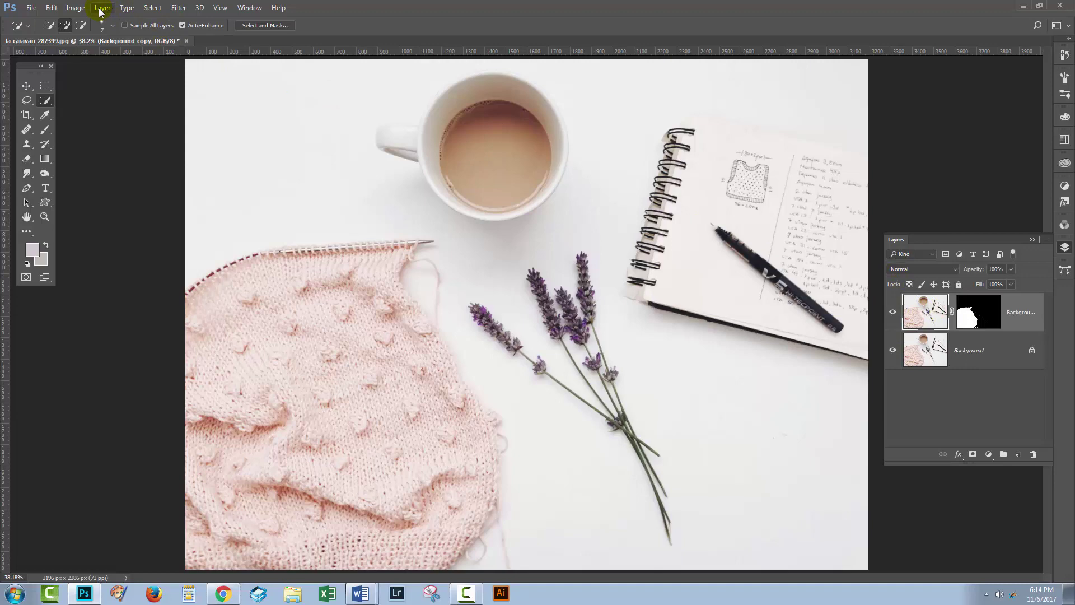
click(102, 8)
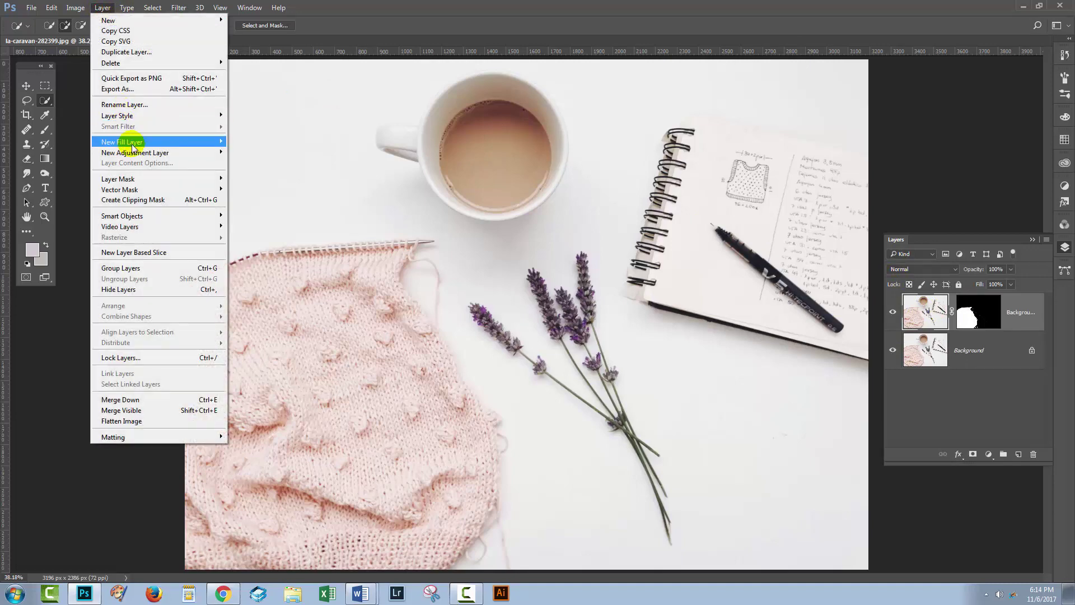
mouse_move(133, 145)
click(61, 147)
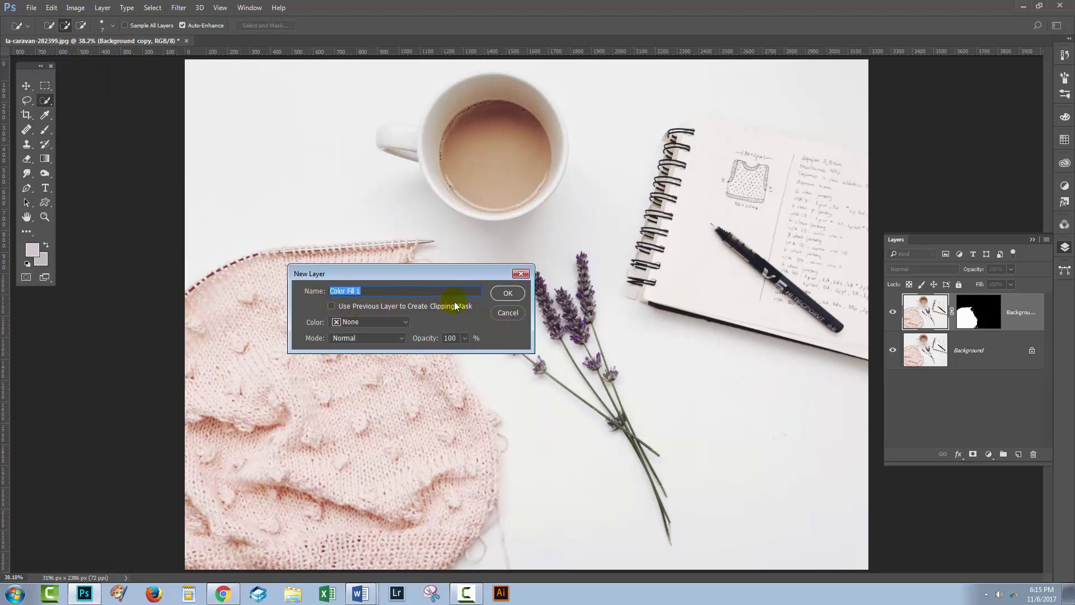
click(331, 307)
Confirm the fill layer, then sample lavender, coffee and stem colours, ending on mauve #a09199.
click(508, 294)
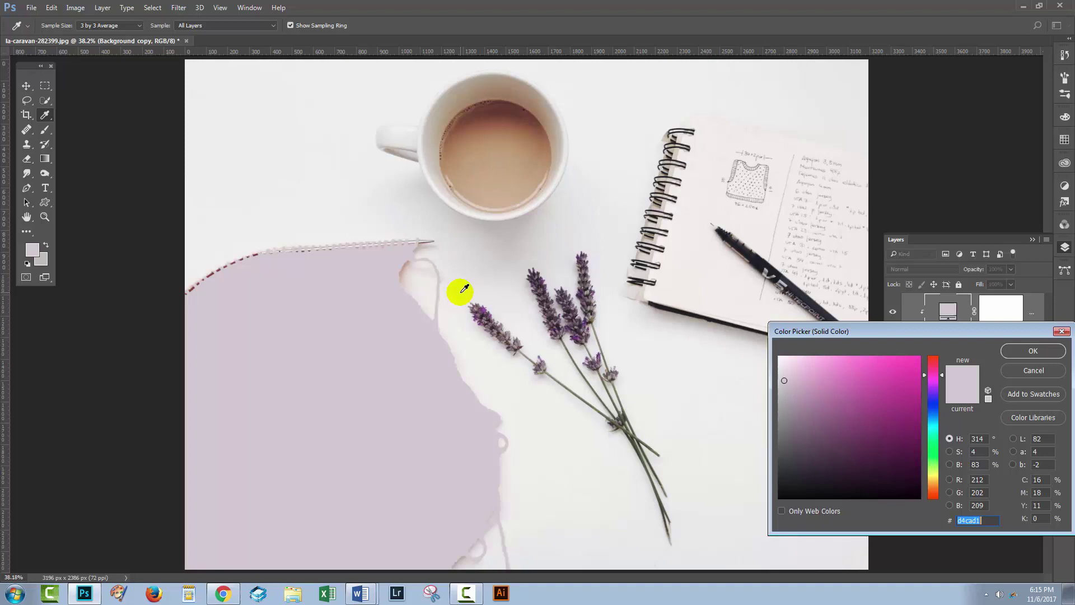
click(483, 310)
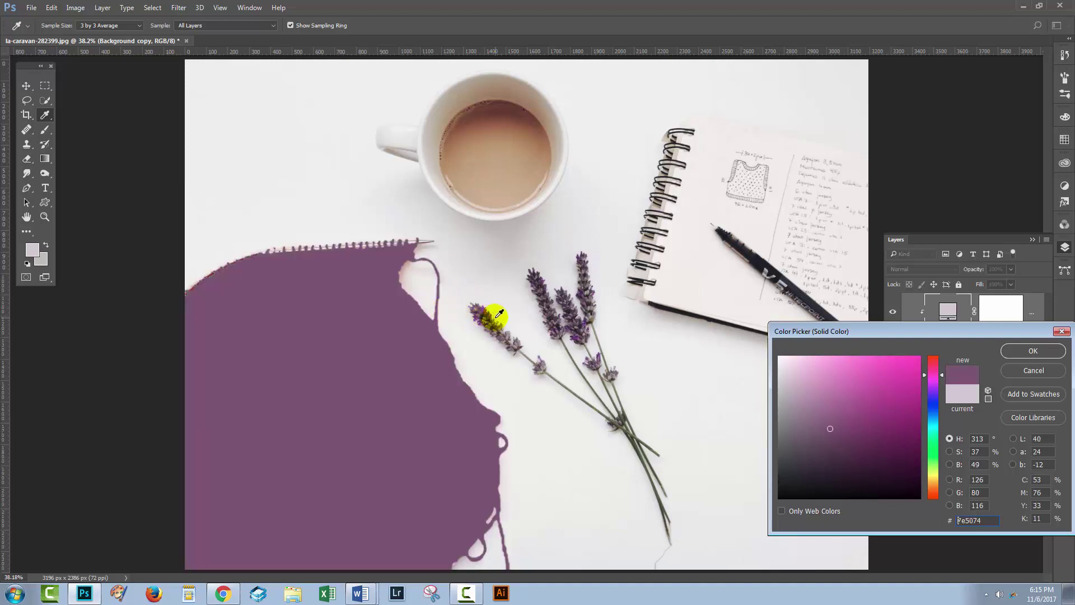
click(482, 307)
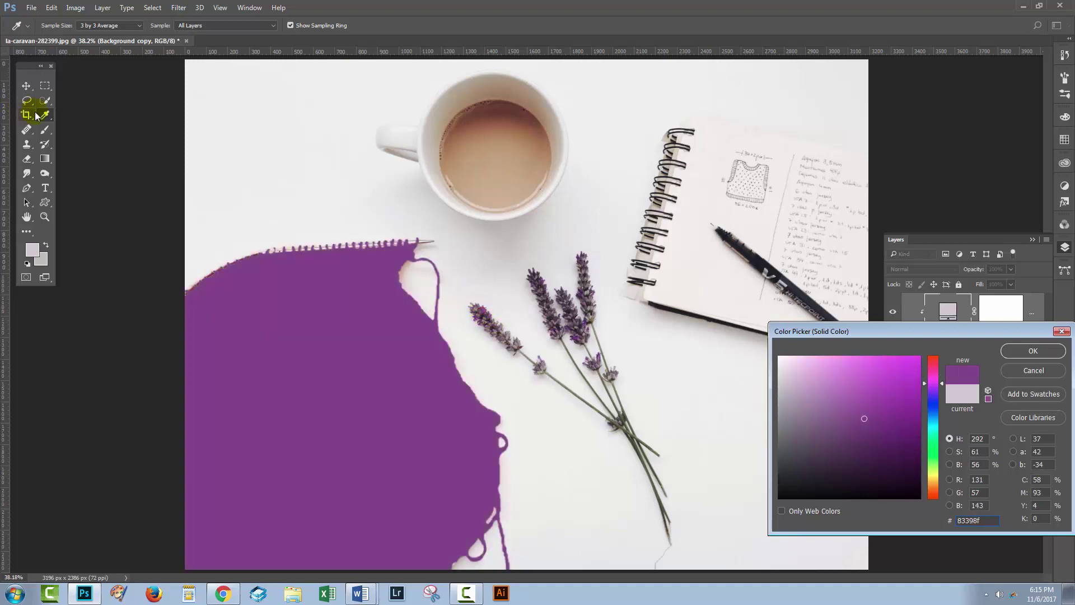
click(573, 311)
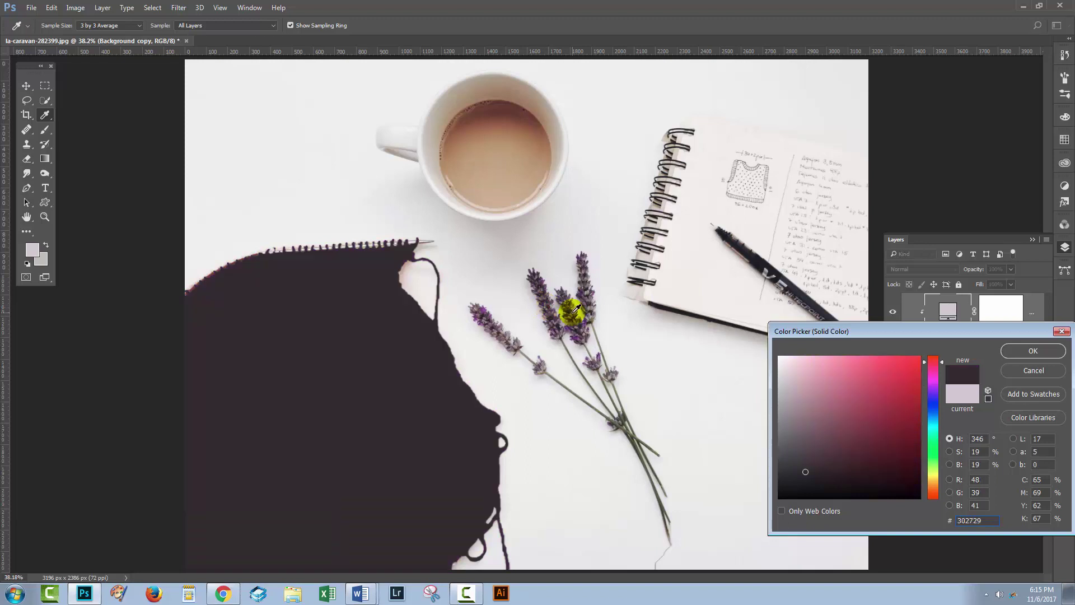
click(578, 312)
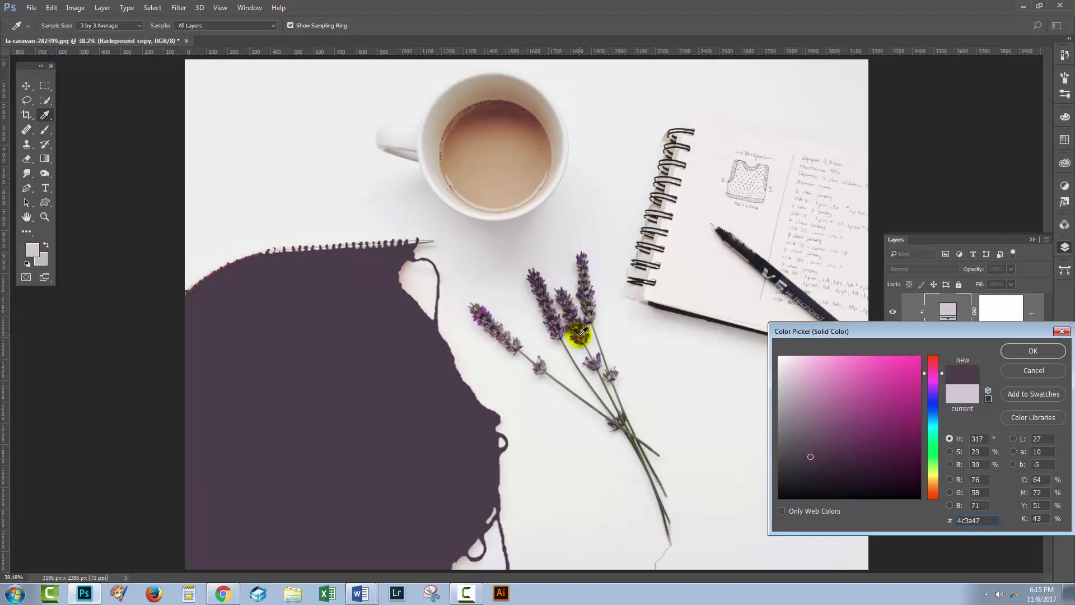
drag(581, 334, 475, 310)
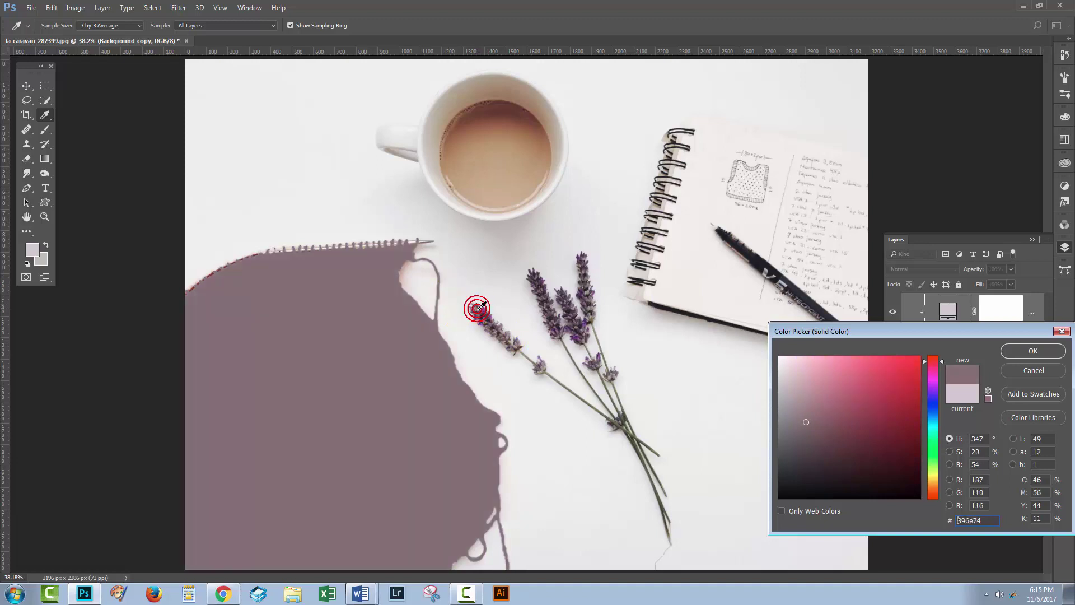
click(468, 190)
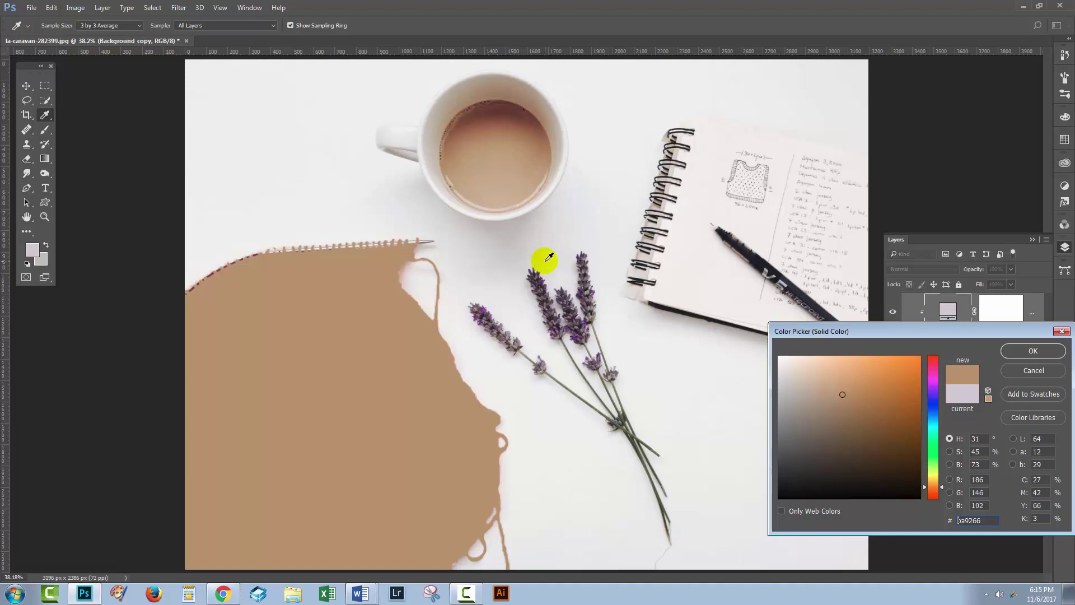
click(636, 432)
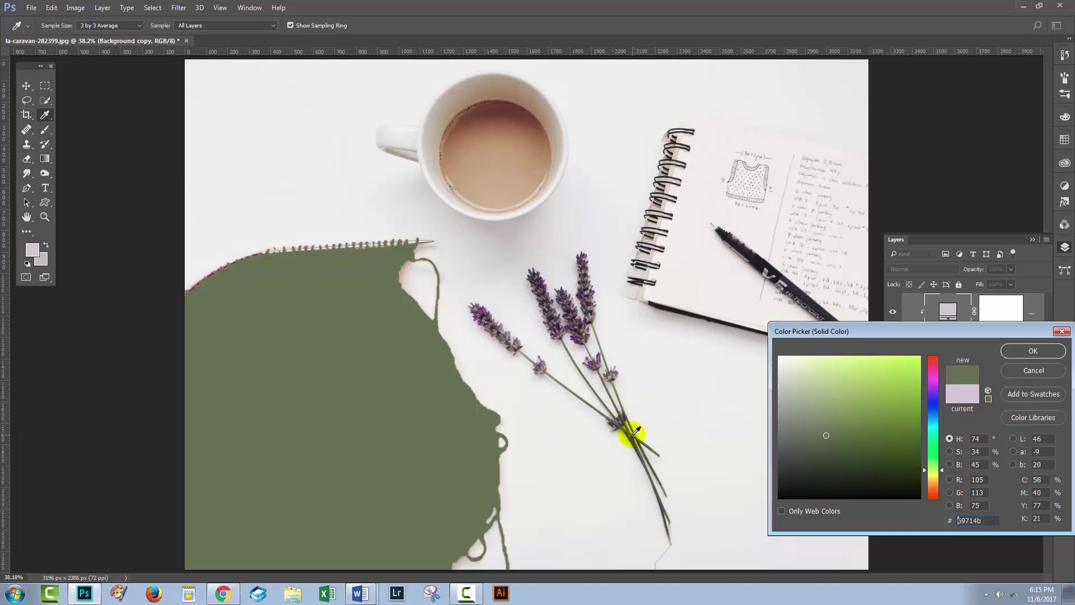
click(591, 290)
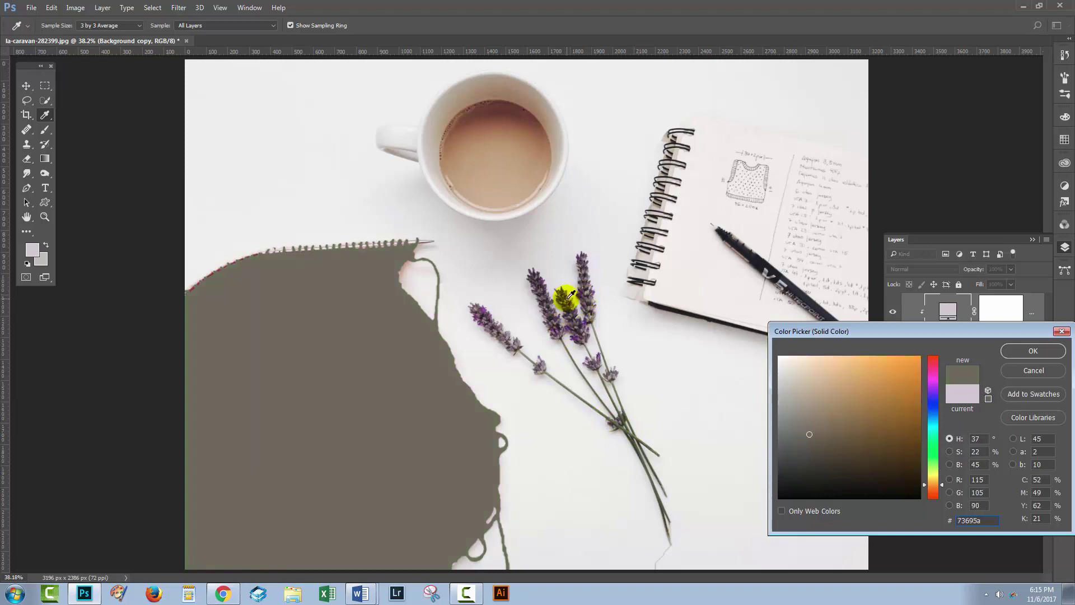
click(511, 332)
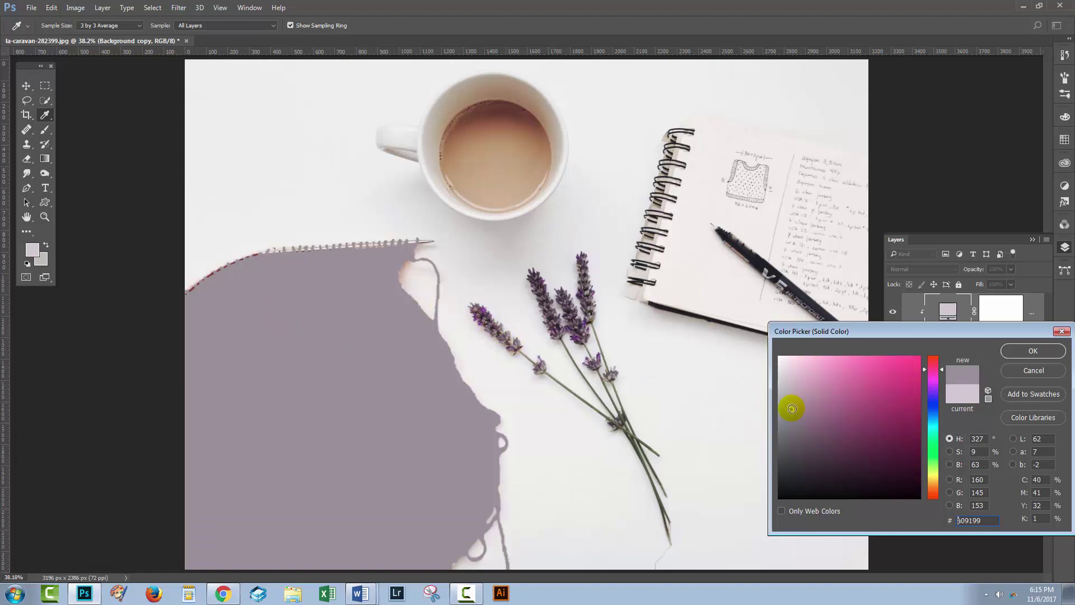
Lighten the fill colour to #bfa9b5, try the S, B and R picker modes, and confirm.
drag(792, 408, 793, 400)
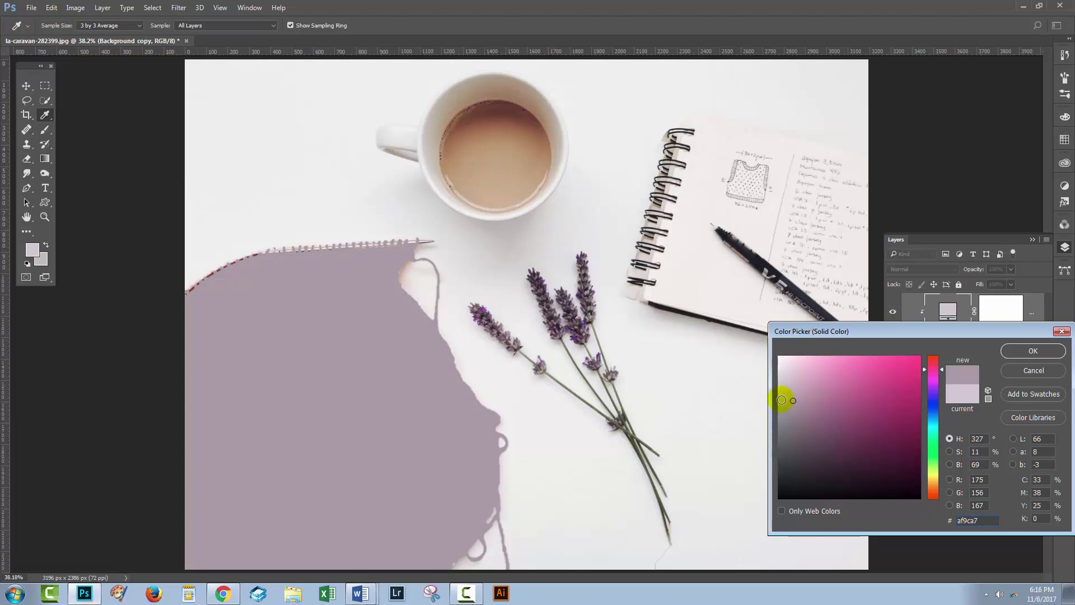
drag(794, 401, 796, 391)
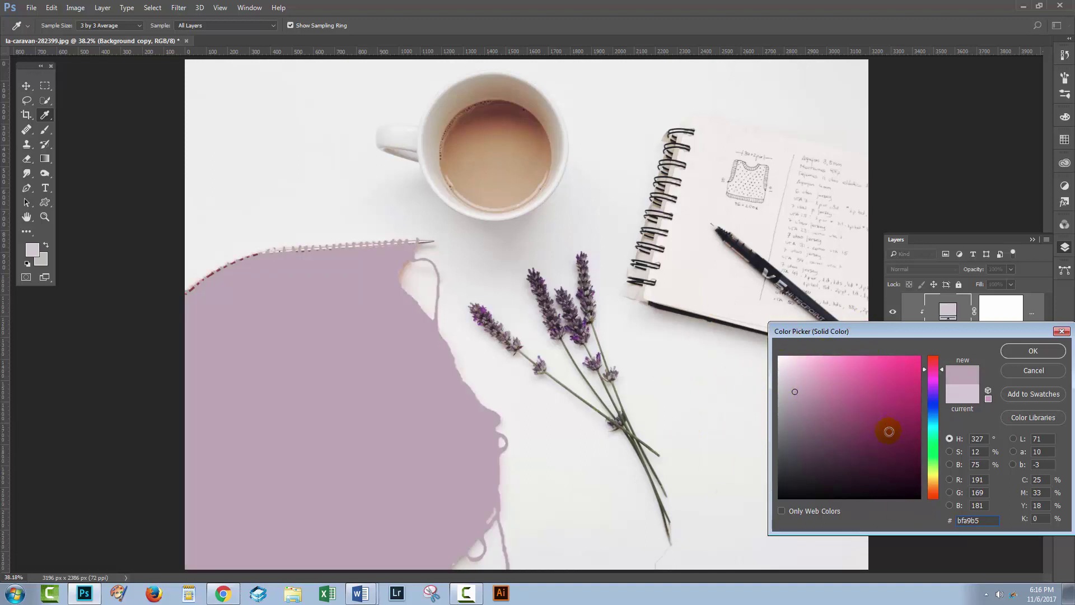
click(949, 454)
click(950, 465)
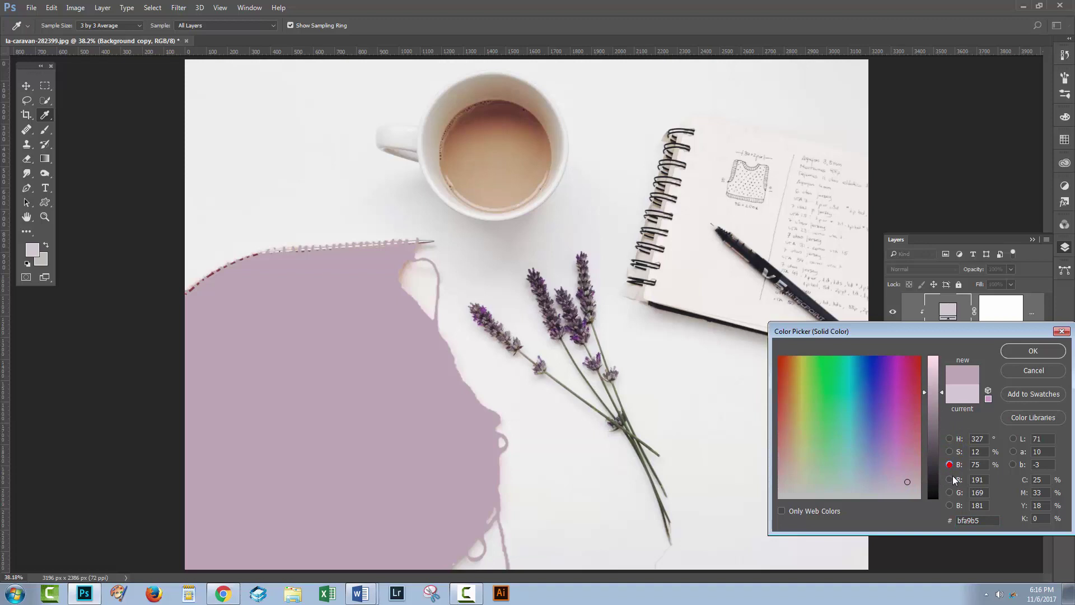
click(950, 480)
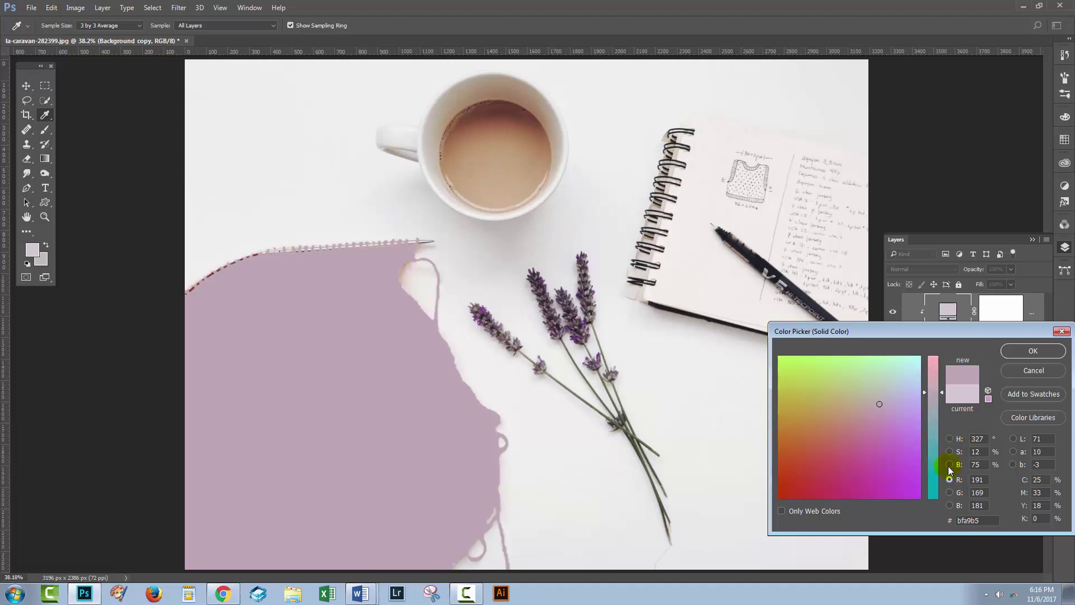
click(949, 439)
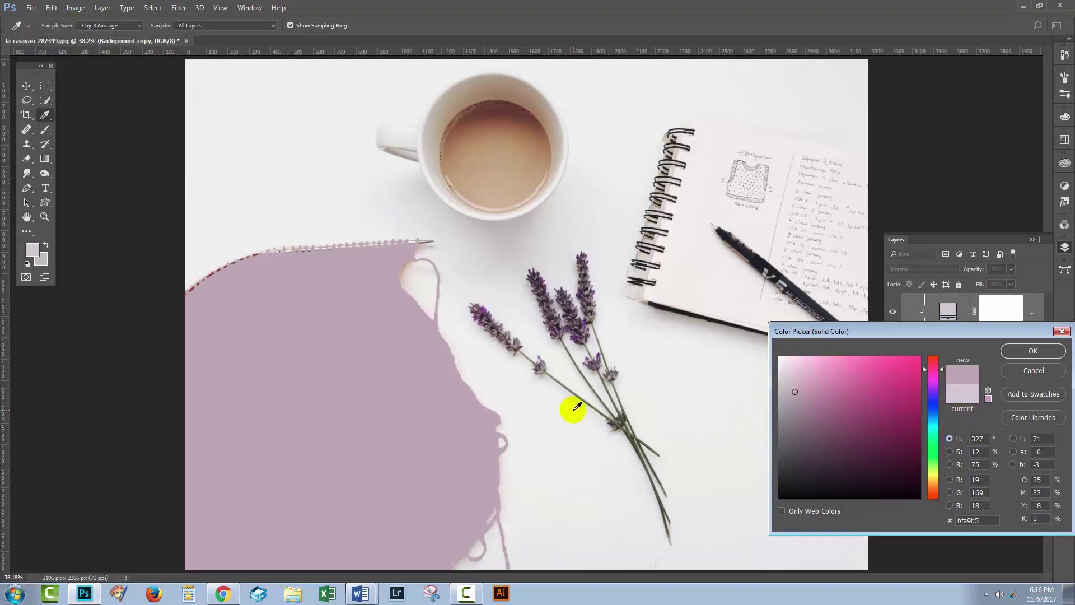
click(1032, 351)
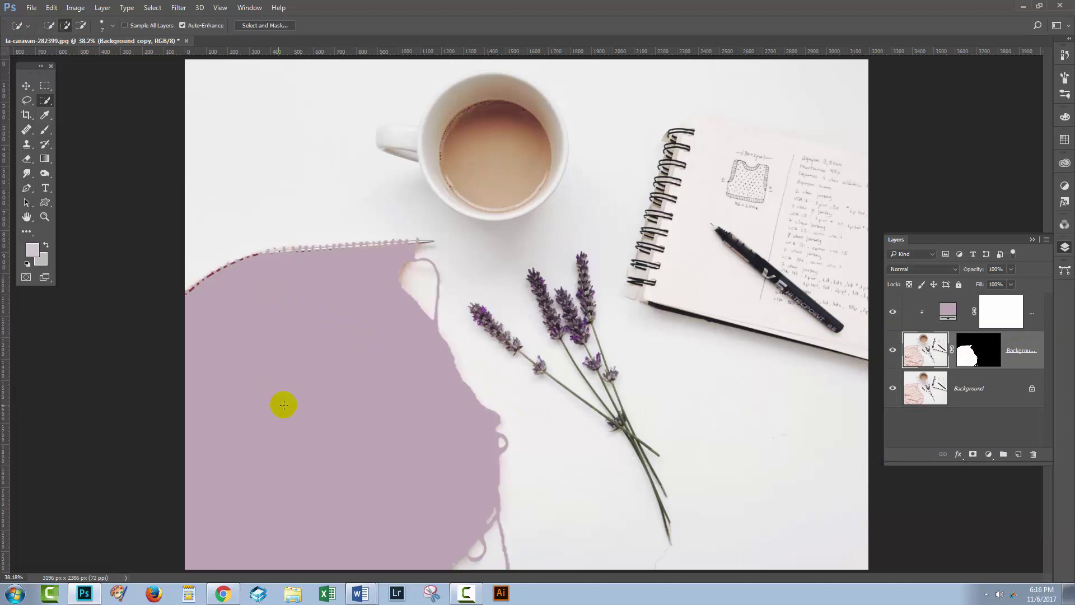
Select the Color Fill 1 layer and set its blend mode to Color.
click(929, 268)
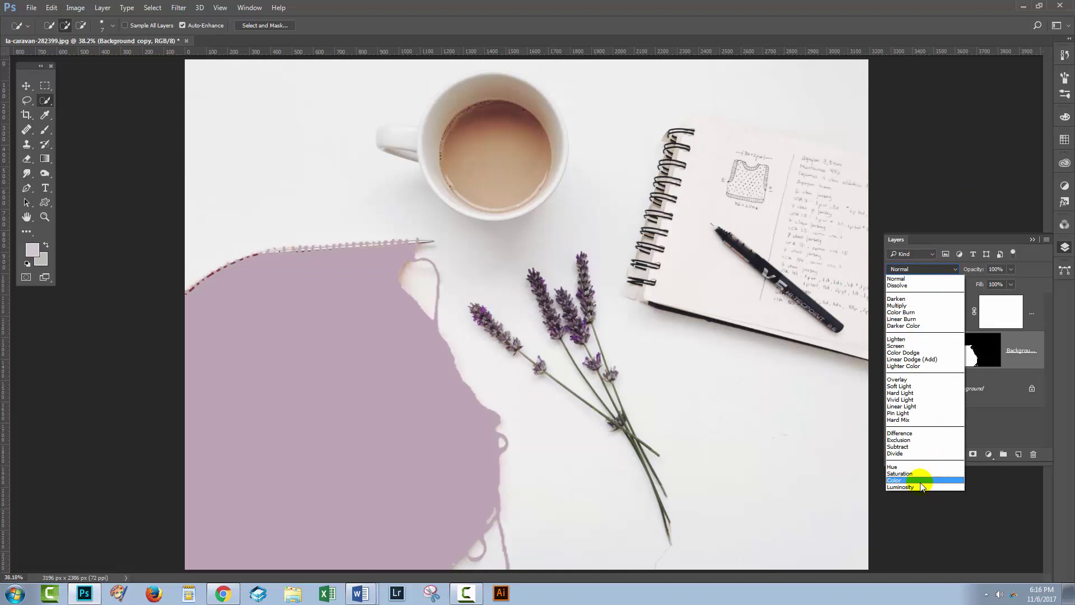
click(1008, 322)
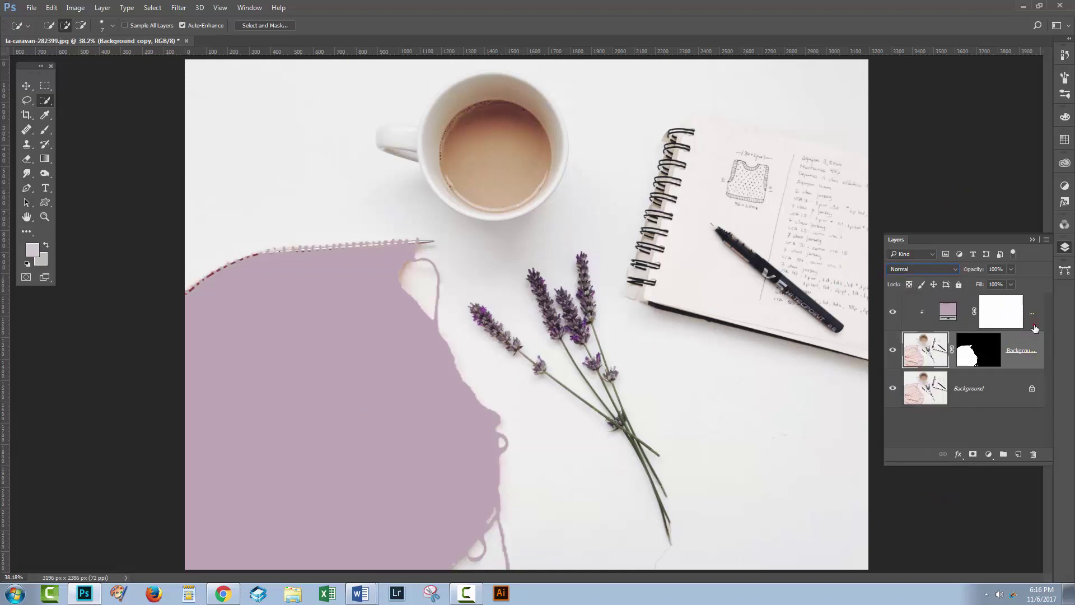
click(937, 313)
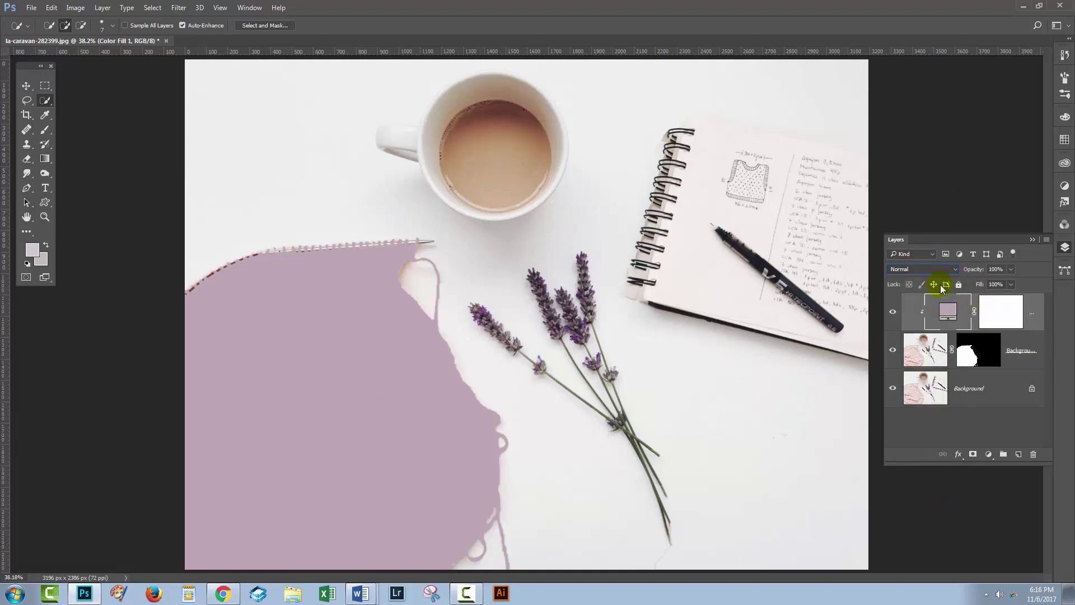
click(929, 270)
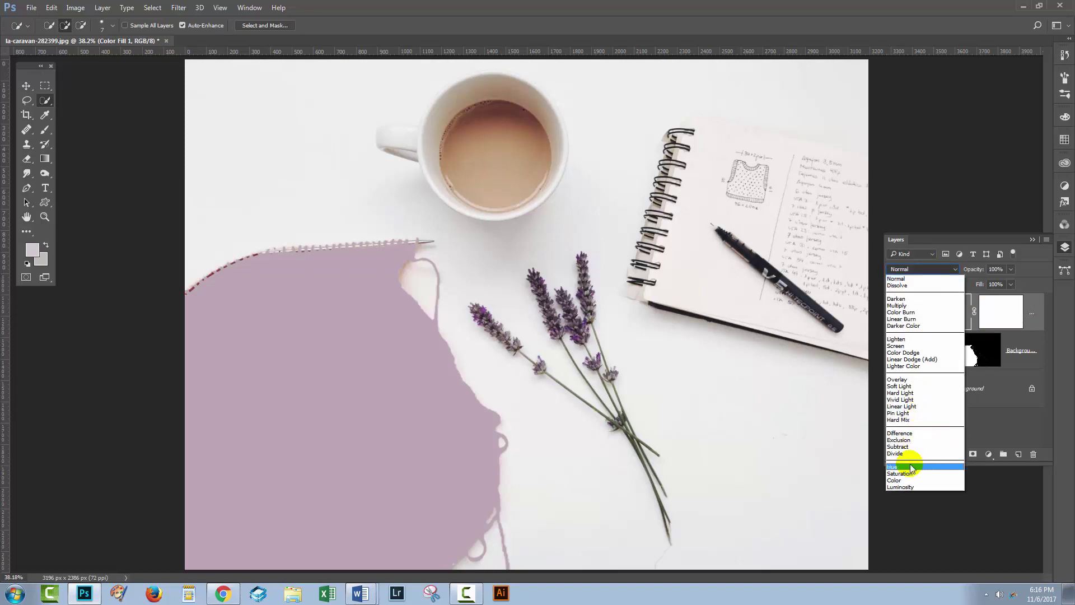
click(896, 481)
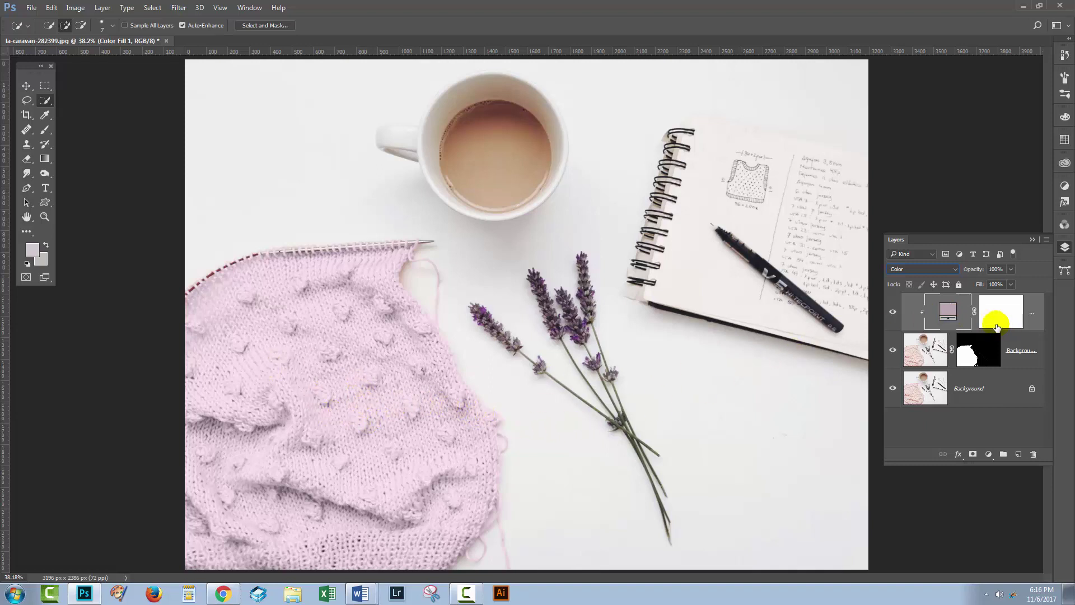
Reopen Color Fill 1's colour picker, adjust it to the paler lilac #c9b8c2, and confirm.
double_click(952, 311)
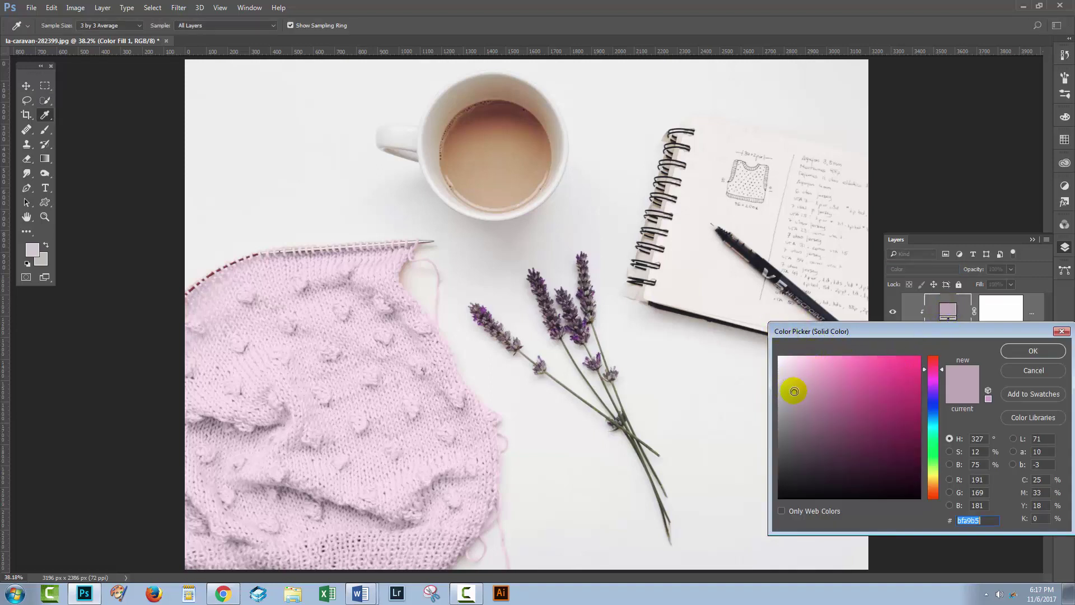
click(787, 388)
mouse_move(788, 388)
mouse_down()
mouse_move(799, 386)
mouse_move(788, 387)
mouse_up()
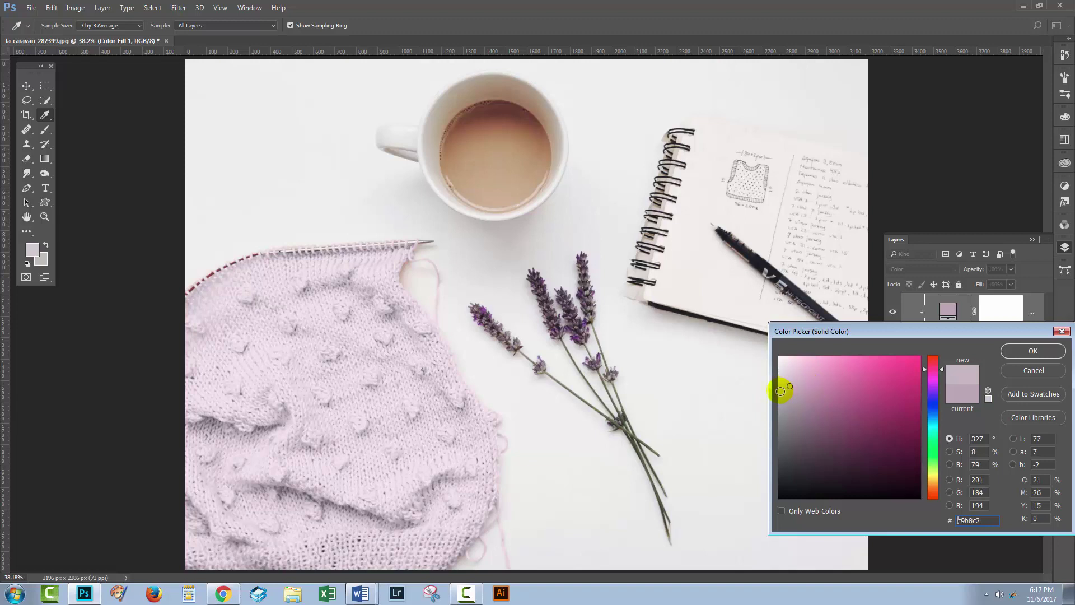
click(583, 399)
click(1033, 351)
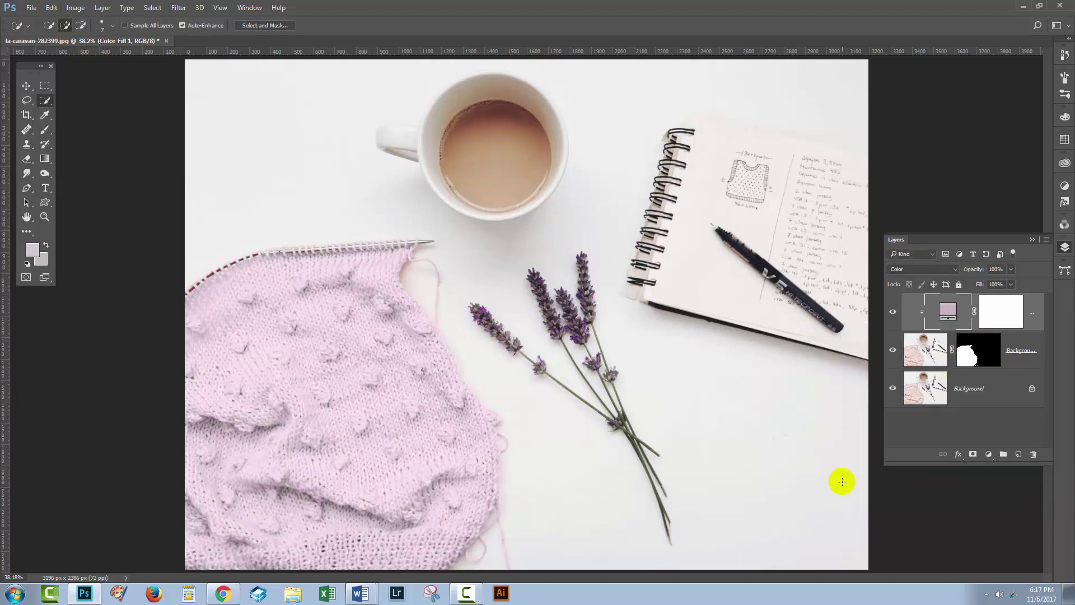